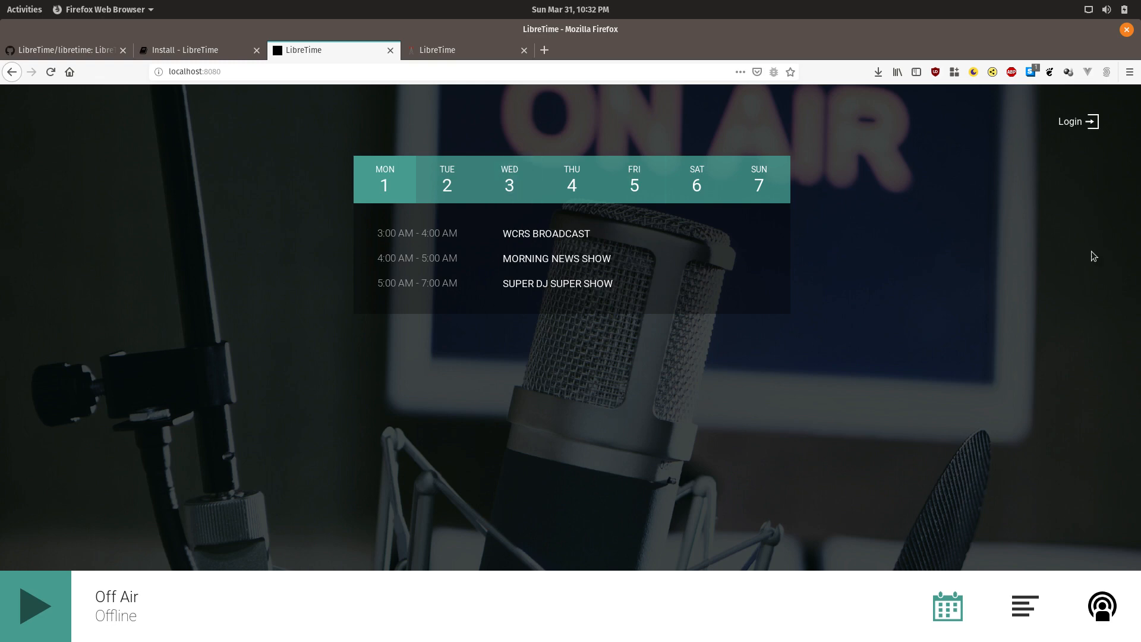
Step: Sign in with the administrator account and open the Settings > General page
{"action": "left_click", "coordinate": [1066, 123]}
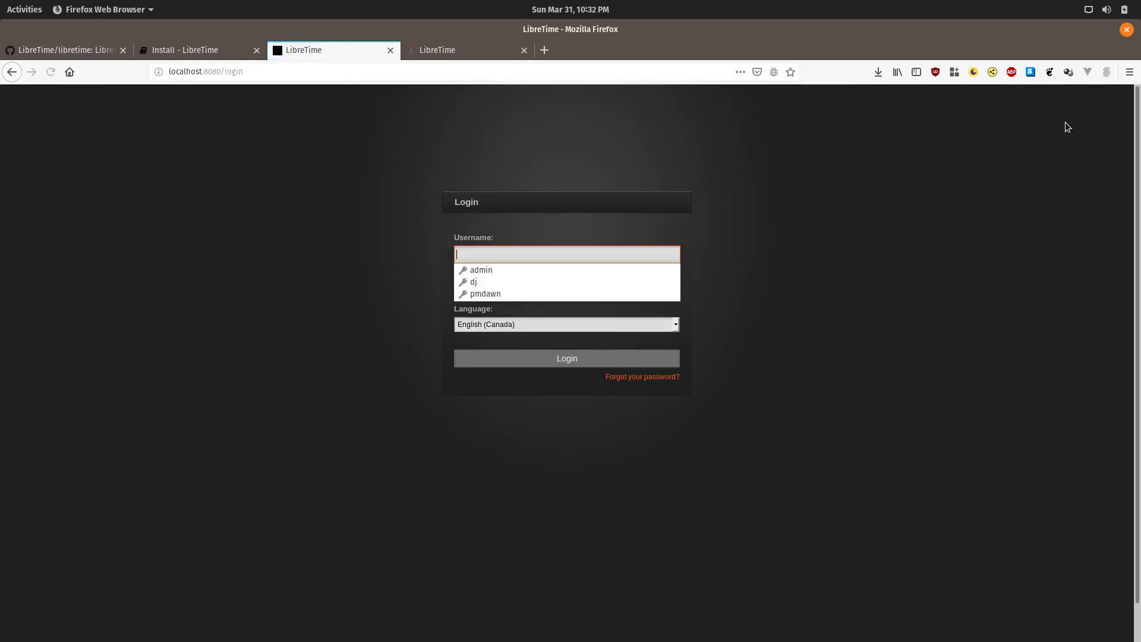
{"action": "type", "text": "admin"}
{"action": "key", "text": "Tab"}
{"action": "type", "text": "adminn"}
{"action": "key", "text": "BackSpace"}
{"action": "key", "text": "BackSpace"}
{"action": "key", "text": "BackSpace"}
{"action": "key", "text": "BackSpace"}
{"action": "key", "text": "BackSpace"}
{"action": "key", "text": "BackSpace"}
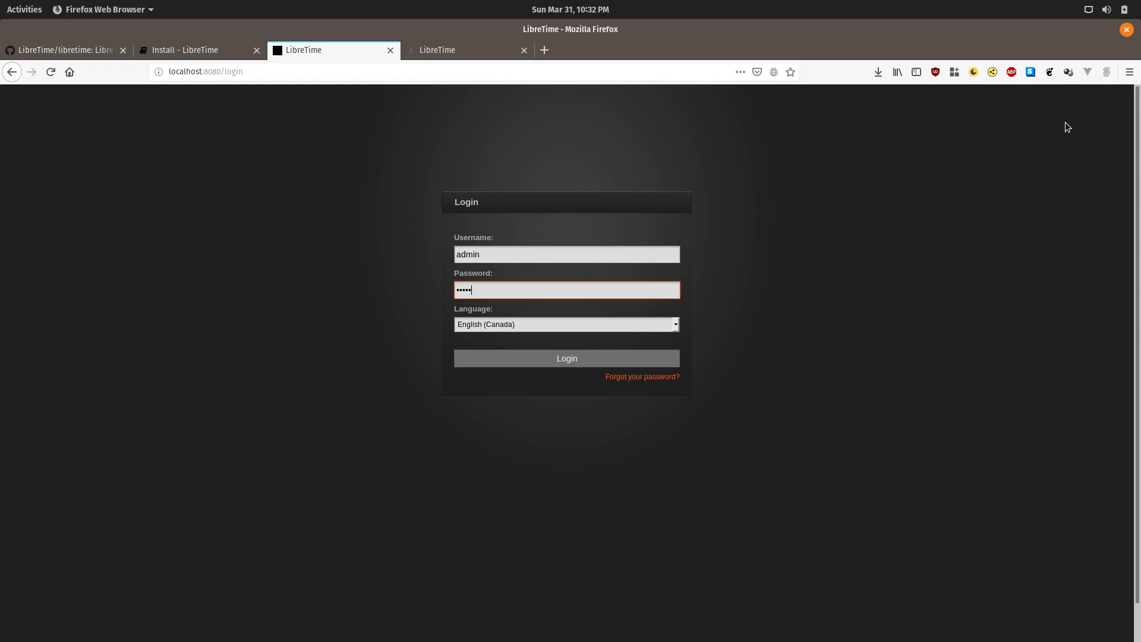
{"action": "type", "text": "admin"}
{"action": "key", "text": "Return"}
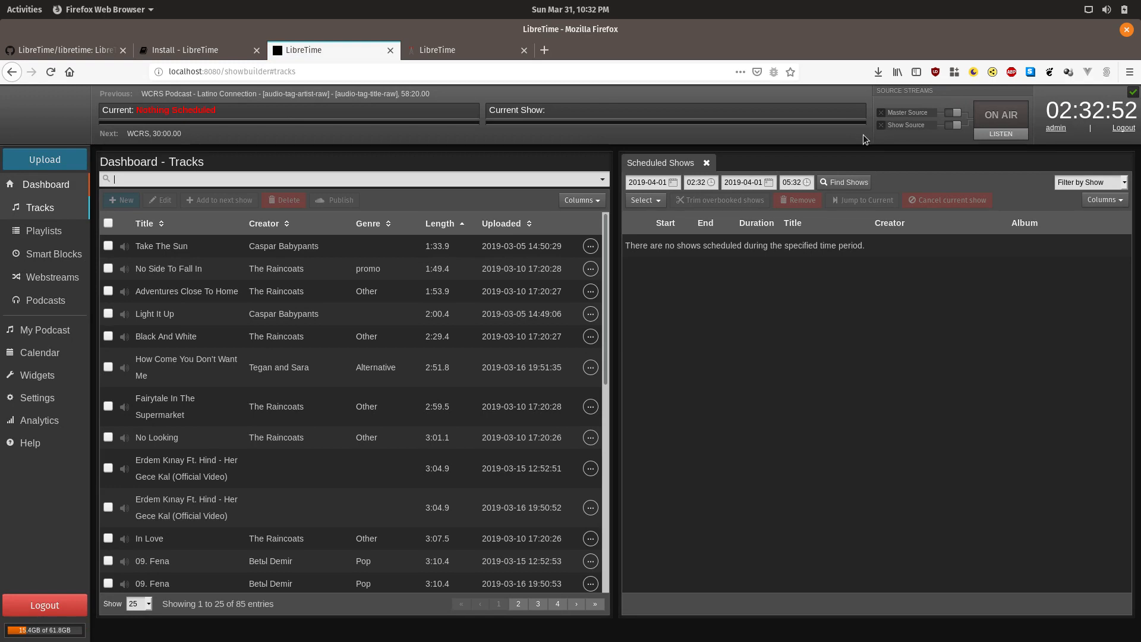
{"action": "left_click", "coordinate": [43, 400]}
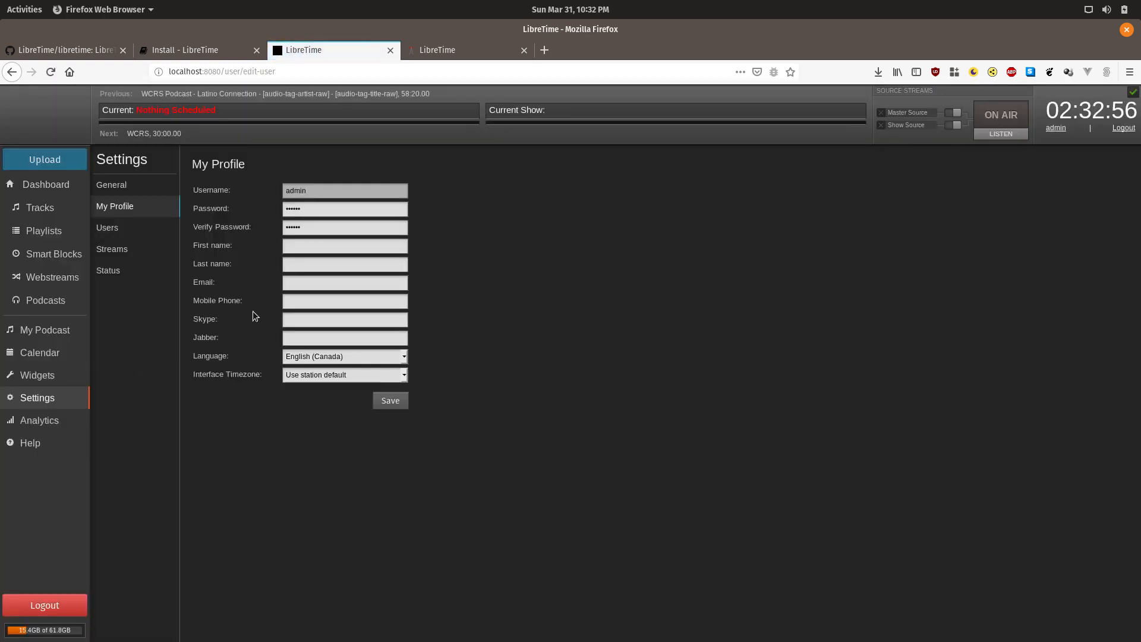
{"action": "left_click", "coordinate": [118, 188]}
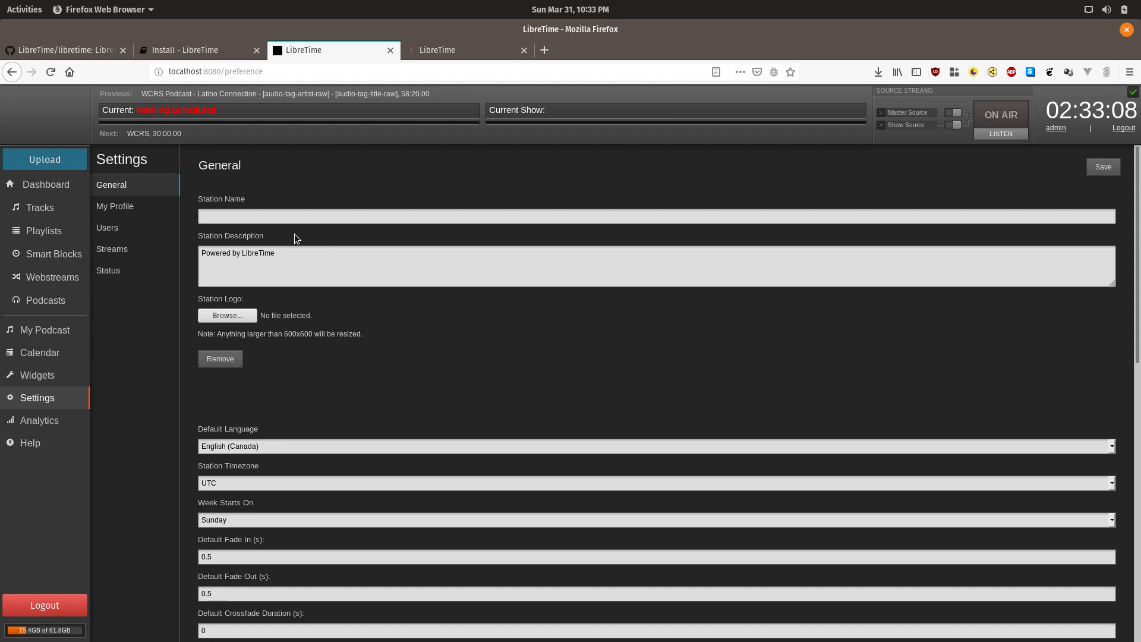
Step: Set the station name to 'My Station Name'
{"action": "left_click", "coordinate": [301, 218]}
{"action": "type", "text": "My"}
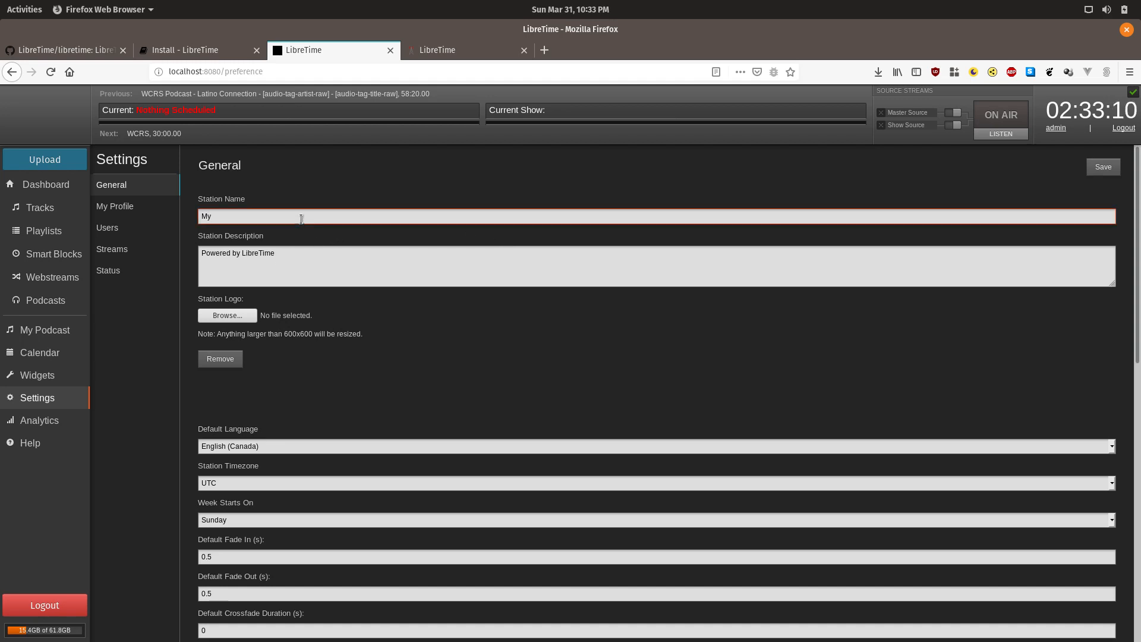
{"action": "type", "text": " Station Name"}
{"action": "key", "text": "Tab"}
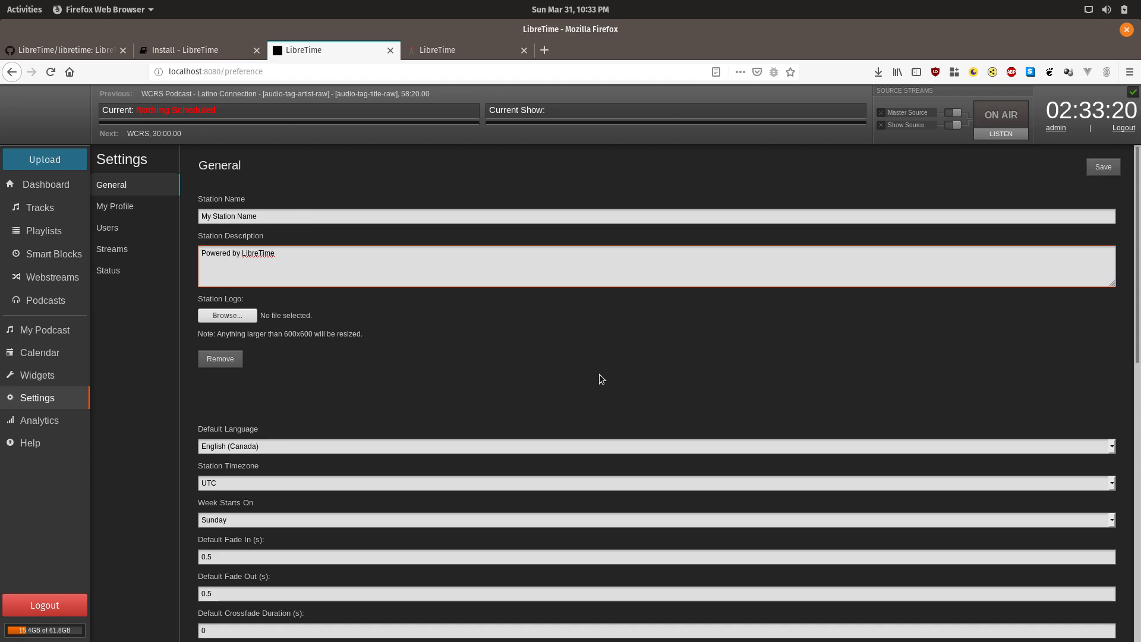
Step: Expand the Dangerous Options section at the bottom of the General settings
{"action": "scroll", "coordinate": [599, 374], "scroll_direction": "down", "scroll_amount": 3}
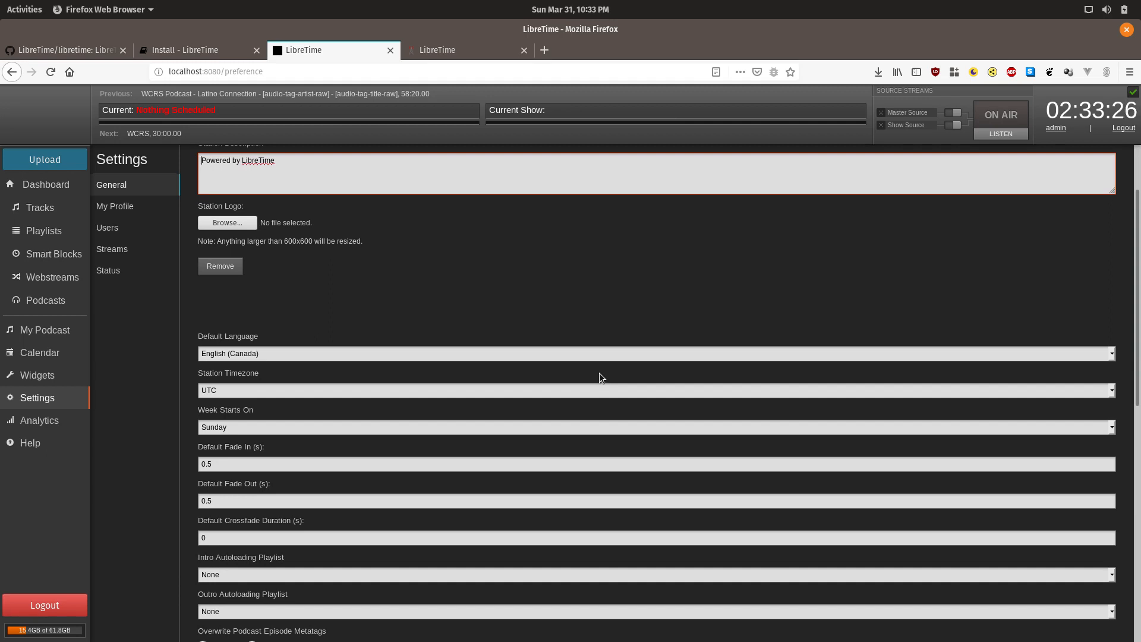
{"action": "scroll", "coordinate": [599, 373], "scroll_direction": "down", "scroll_amount": 3}
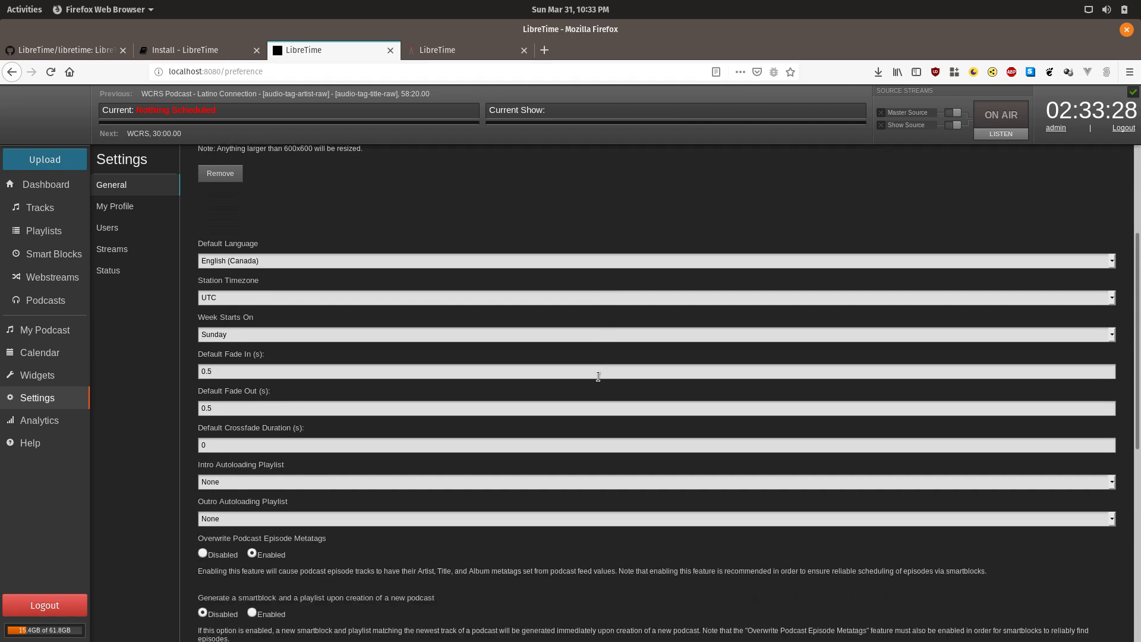
{"action": "scroll", "coordinate": [598, 376], "scroll_direction": "down", "scroll_amount": 12}
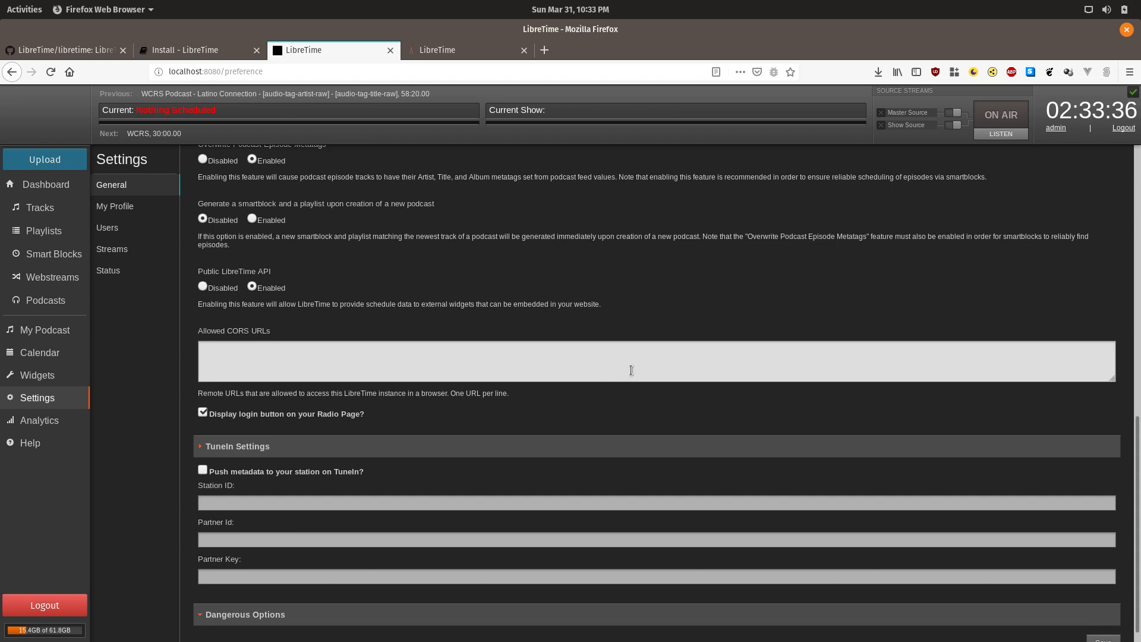
{"action": "scroll", "coordinate": [695, 368], "scroll_direction": "down", "scroll_amount": 1}
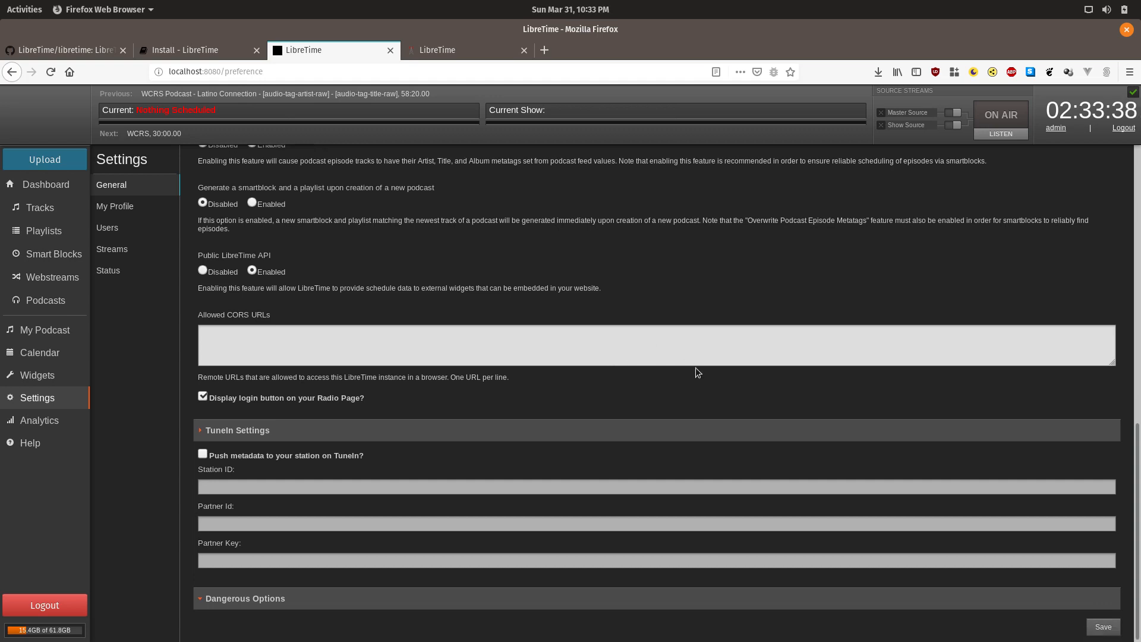
{"action": "left_click", "coordinate": [240, 597]}
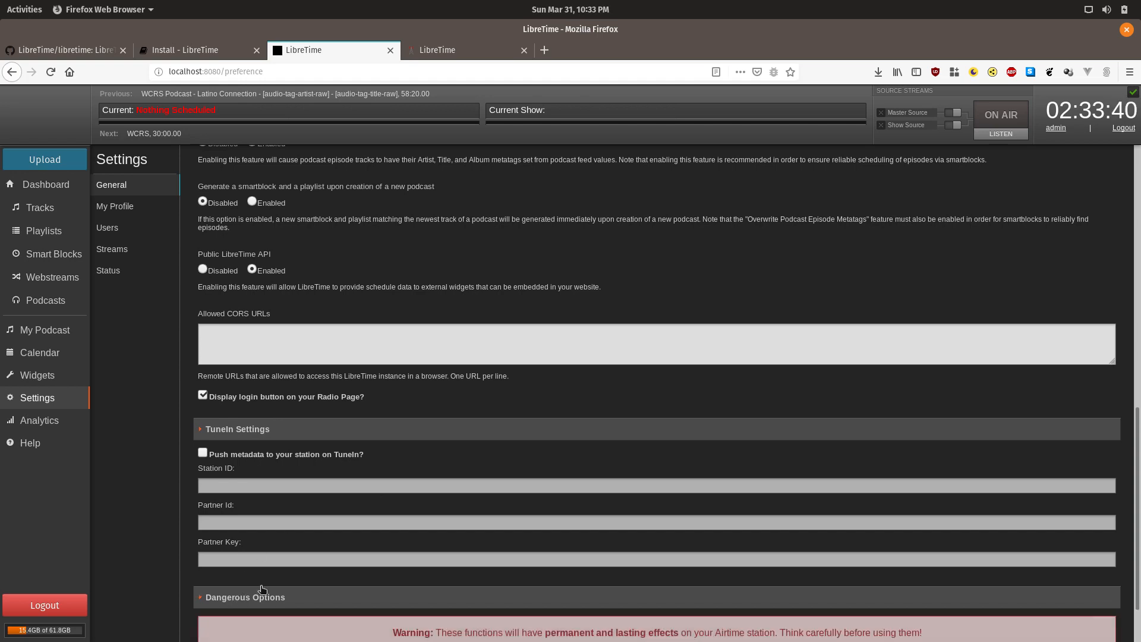
{"action": "scroll", "coordinate": [610, 476], "scroll_direction": "down", "scroll_amount": 2}
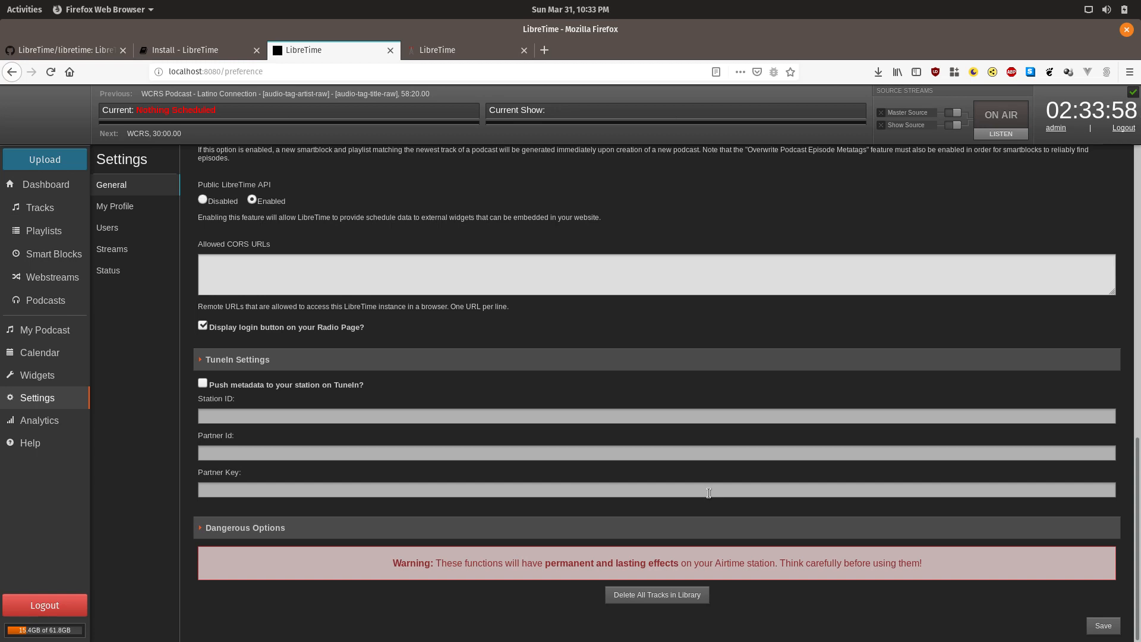
Step: On Manage Users, start a new user and enter its username and password twice
{"action": "left_click", "coordinate": [129, 227]}
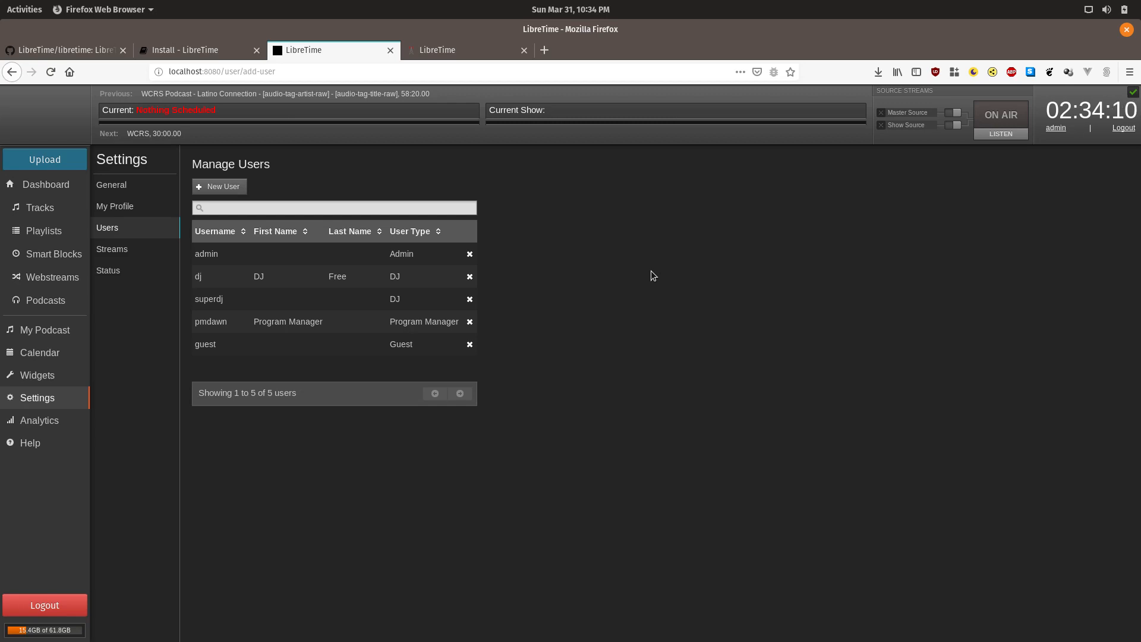
{"action": "left_click", "coordinate": [228, 187]}
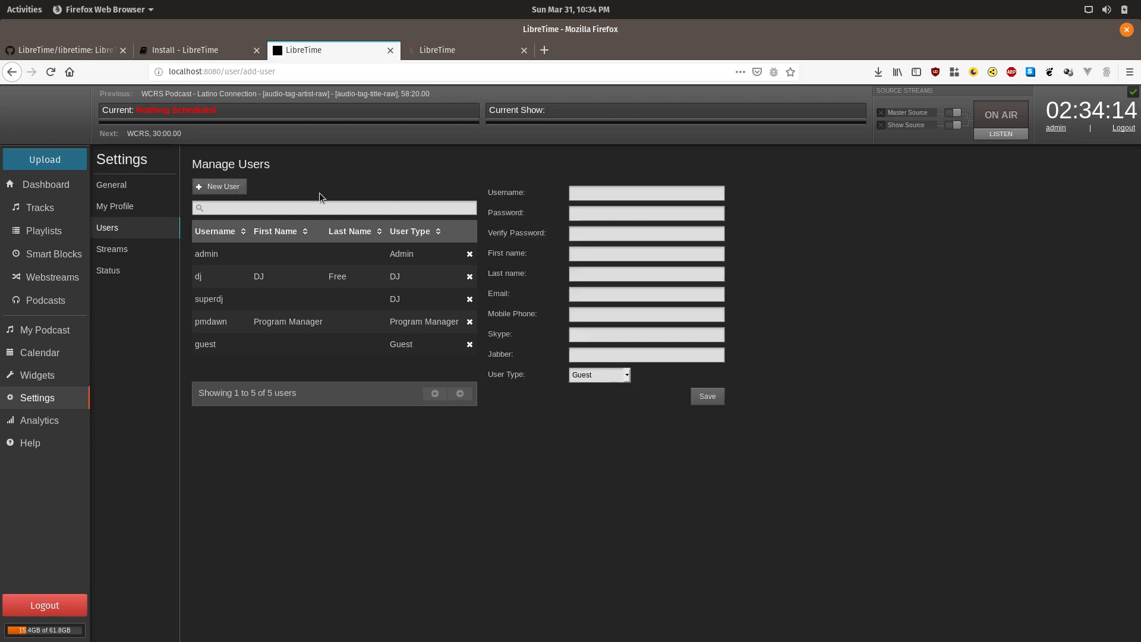
{"action": "left_click", "coordinate": [583, 196]}
{"action": "type", "text": "larry"}
{"action": "left_click", "coordinate": [595, 215]}
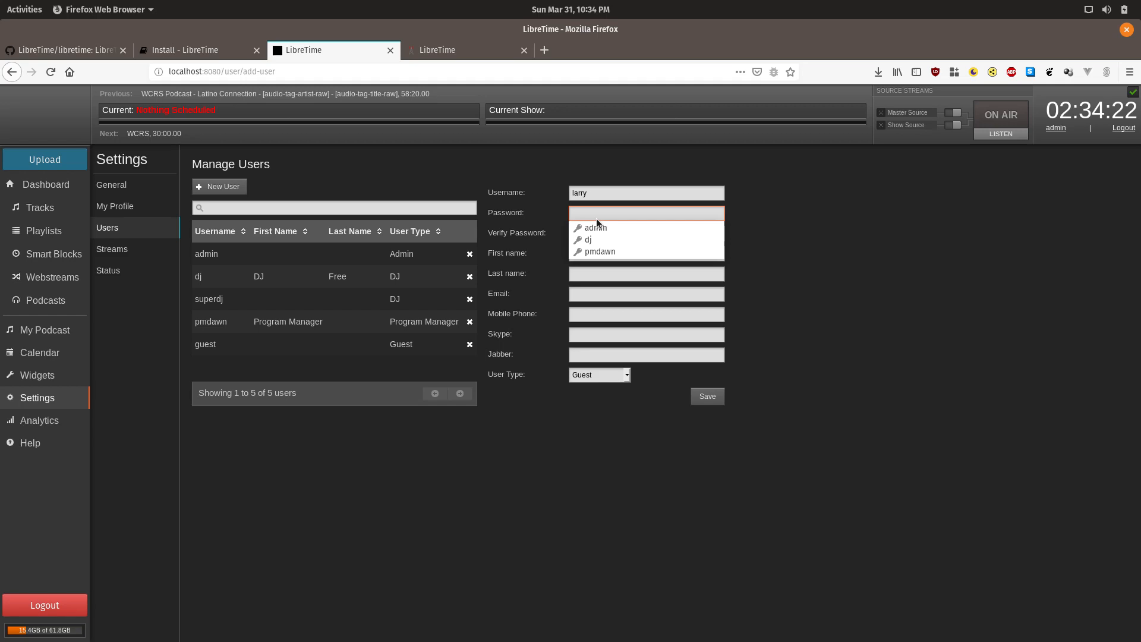
{"action": "type", "text": "pass"}
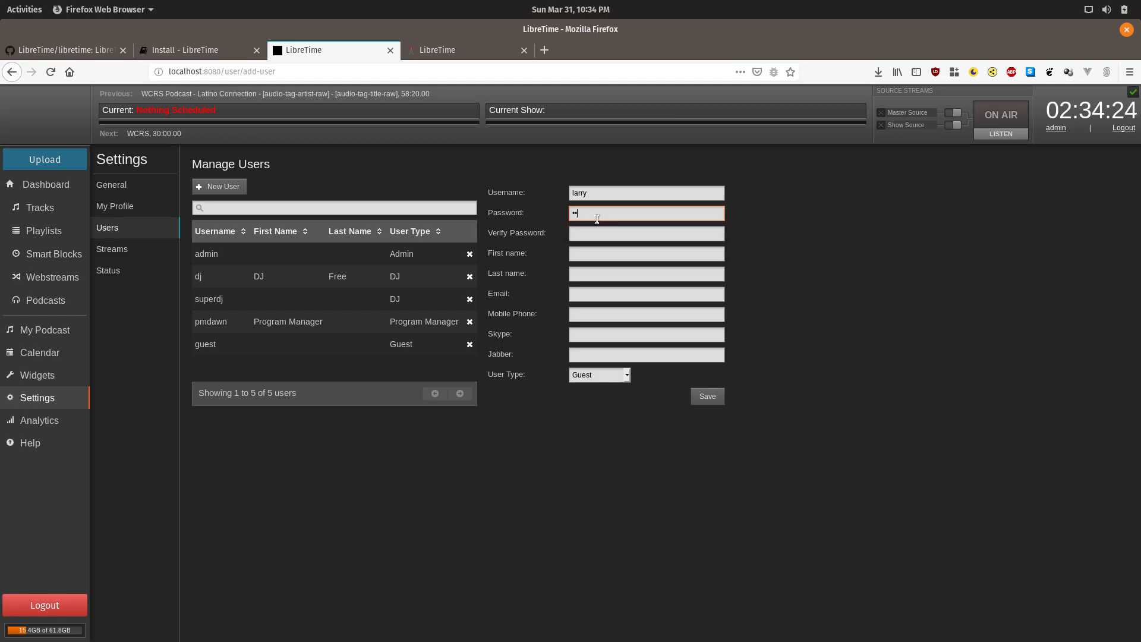
{"action": "type", "text": "•••••"}
{"action": "key", "text": "Tab"}
{"action": "type", "text": "•as••"}
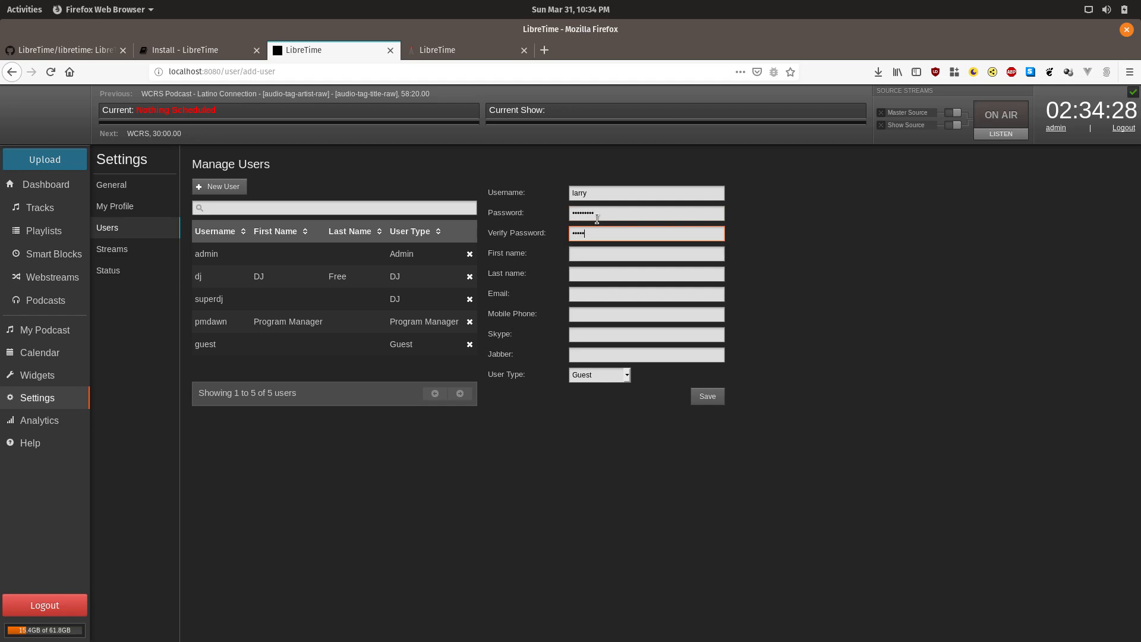
{"action": "type", "text": "••••"}
Step: Fill in the new user's first name, last name and e-mail address
{"action": "key", "text": "Tab"}
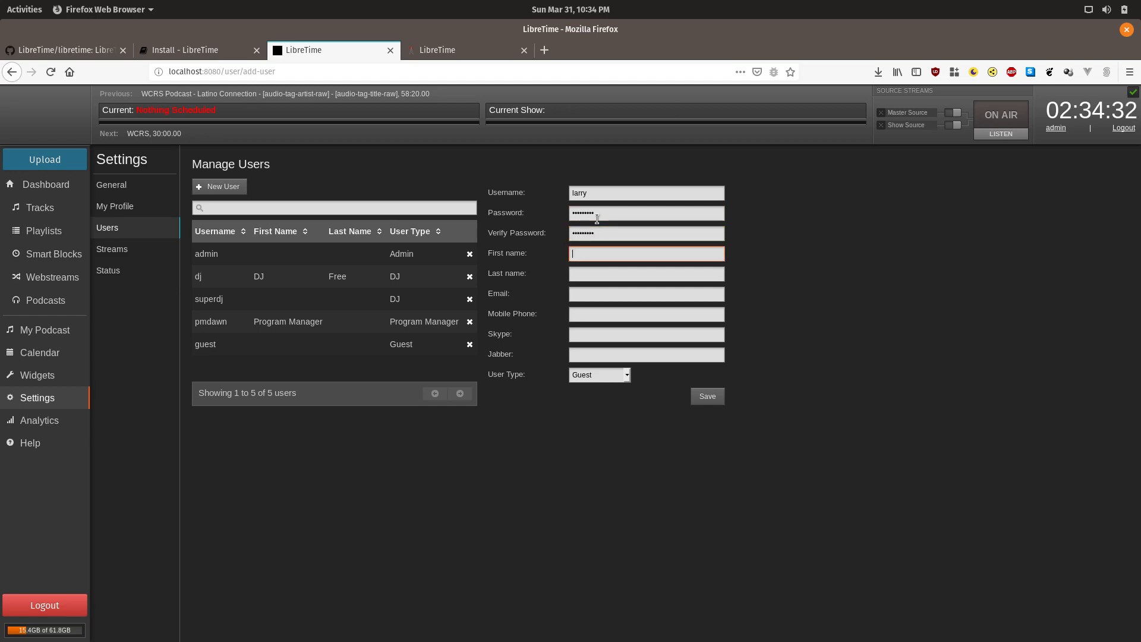
{"action": "type", "text": "Larry"}
{"action": "key", "text": "Tab"}
{"action": "type", "text": "lma"}
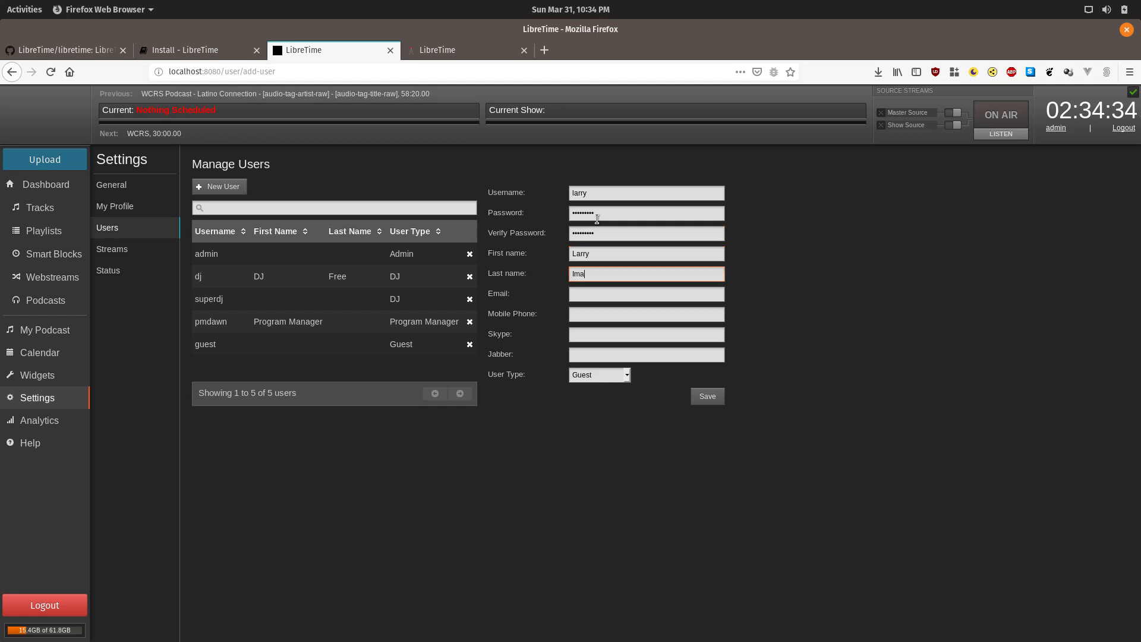
{"action": "type", "text": "ginary"}
{"action": "key", "text": "Tab"}
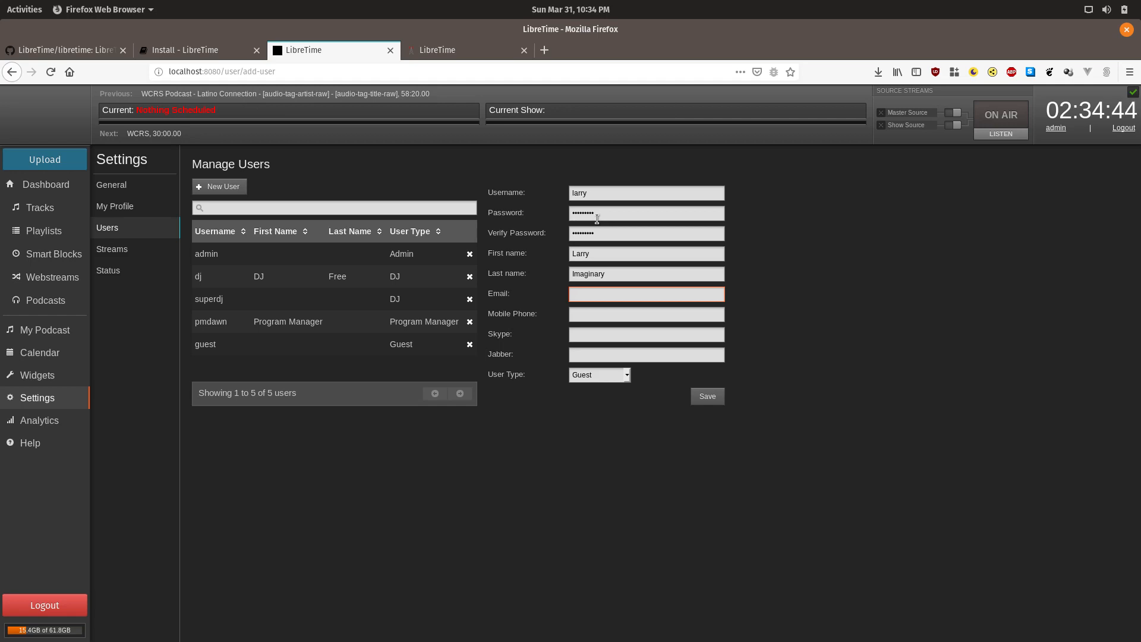
{"action": "key", "text": "Tab"}
{"action": "key", "text": "Tab"}
{"action": "key", "text": "Tab"}
{"action": "key", "text": "Tab"}
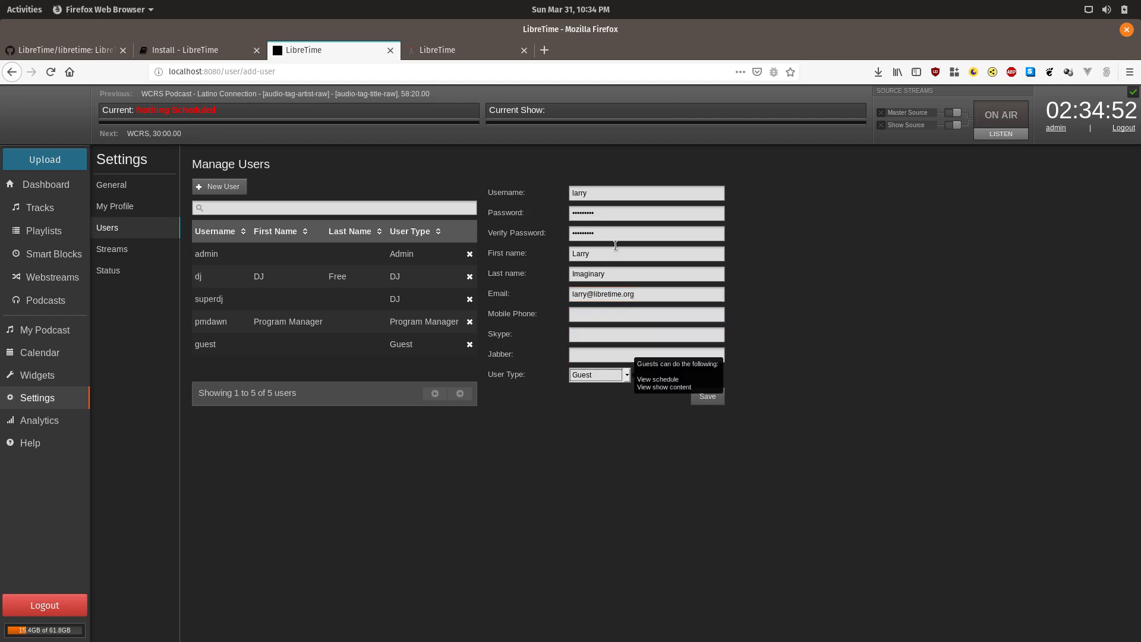
Step: Set the user type to Program Manager and save the new account
{"action": "left_click", "coordinate": [602, 372]}
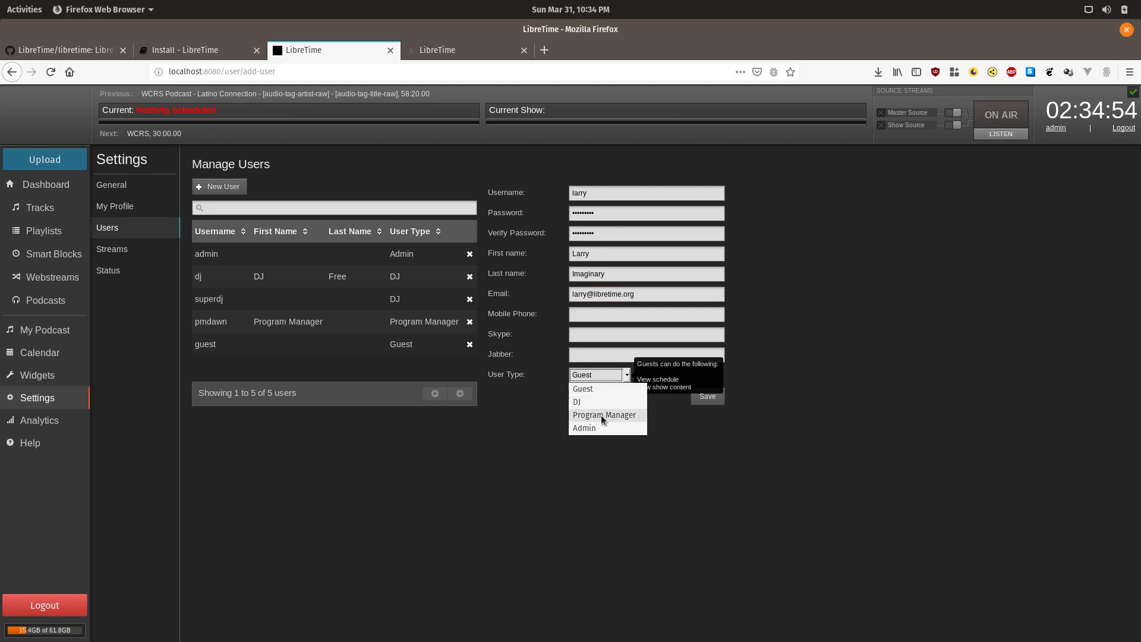
{"action": "left_click", "coordinate": [601, 414]}
{"action": "left_click", "coordinate": [617, 375]}
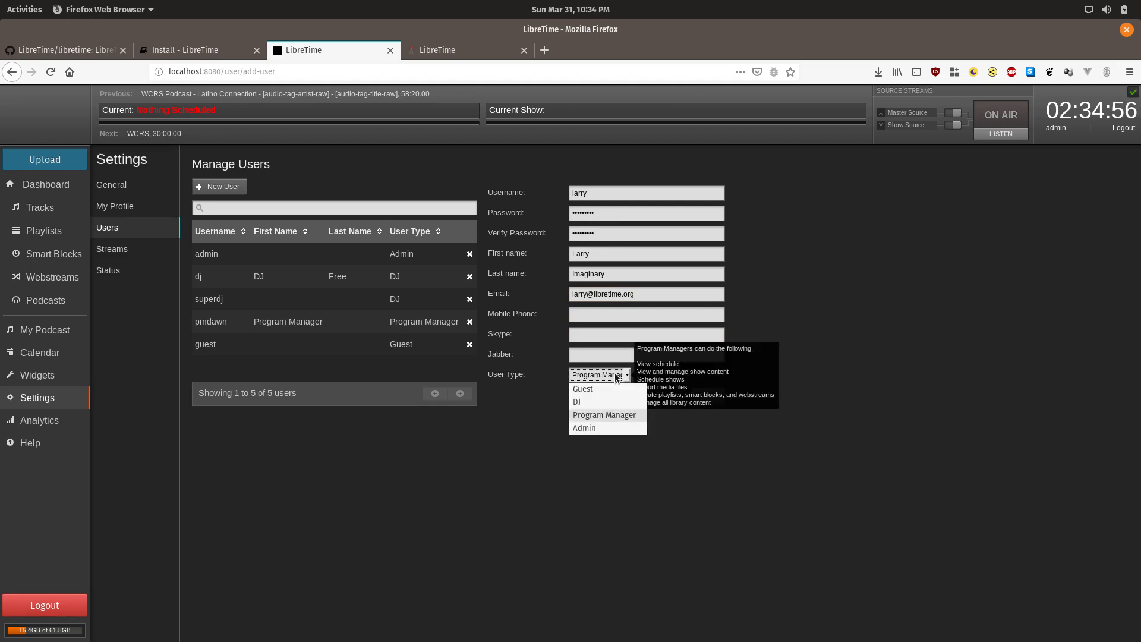
{"action": "left_click", "coordinate": [616, 376]}
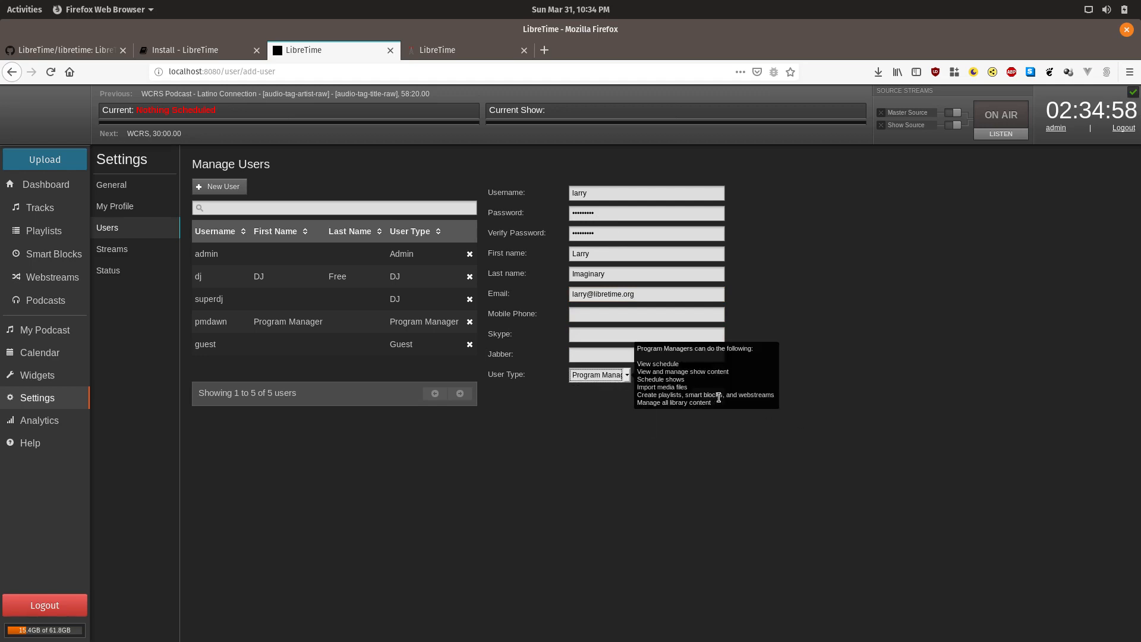
{"action": "left_click", "coordinate": [808, 377]}
{"action": "left_click", "coordinate": [711, 396]}
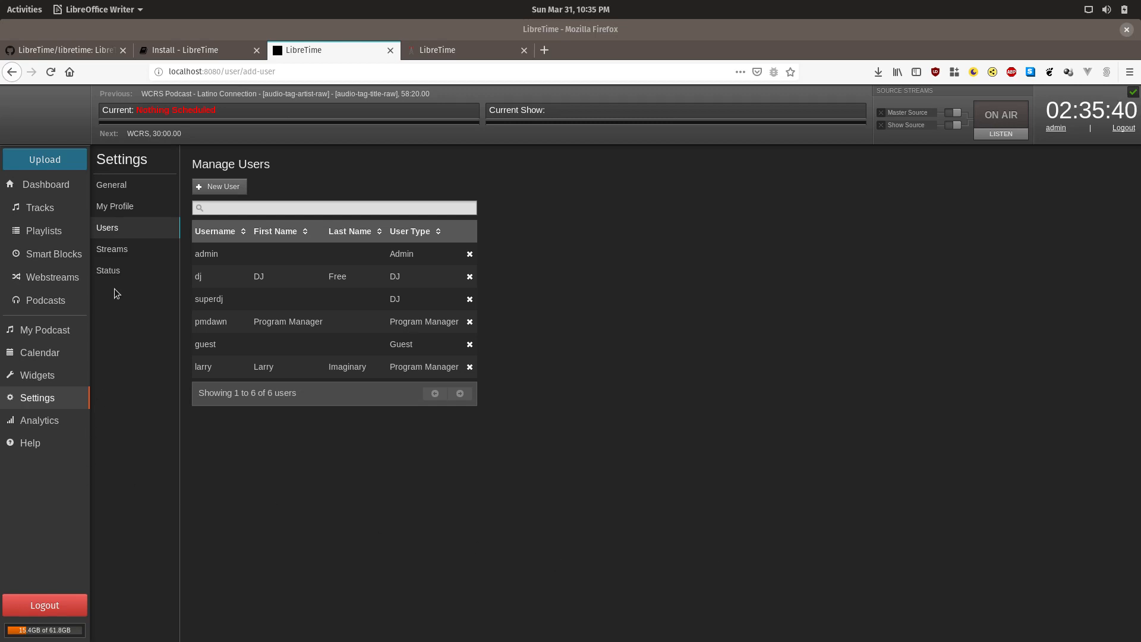
Step: Open the Status page showing all seven services running and 24.9% disk use
{"action": "left_click", "coordinate": [109, 271]}
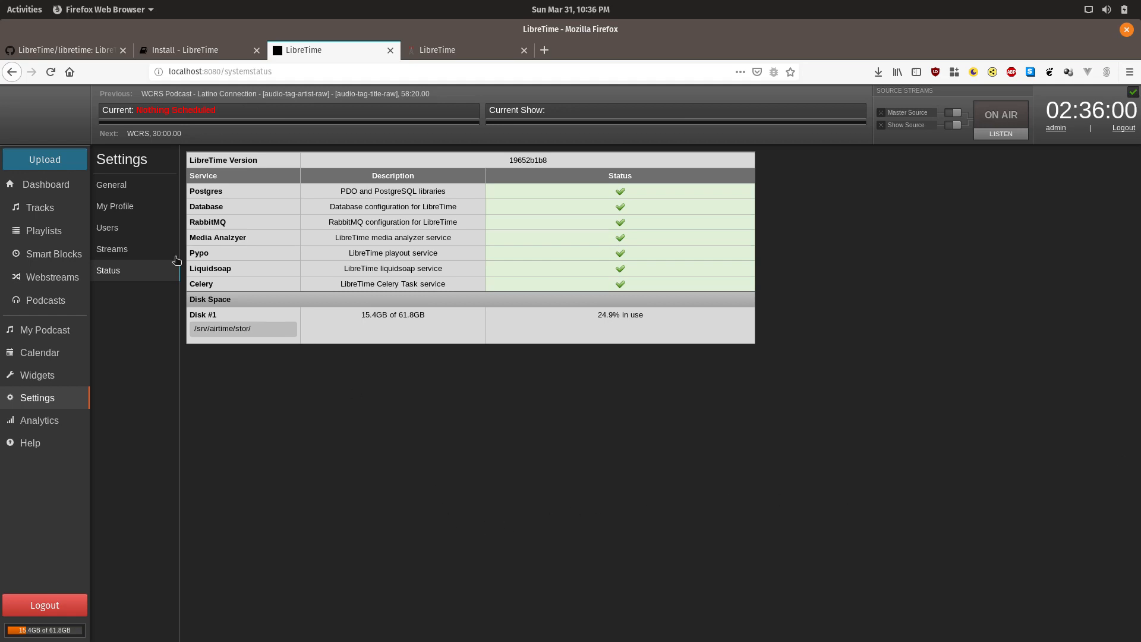
Step: Open the Streams settings and review the output streams and master/show source ports 8001 and 8002
{"action": "left_click", "coordinate": [132, 255]}
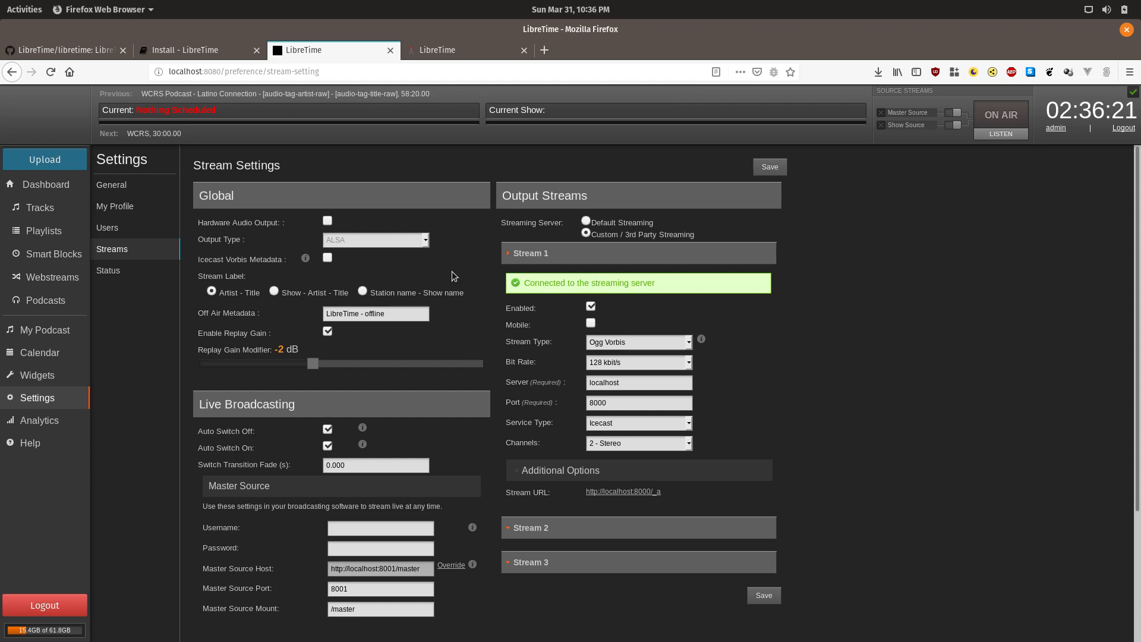
{"action": "scroll", "coordinate": [457, 272], "scroll_direction": "down", "scroll_amount": 1}
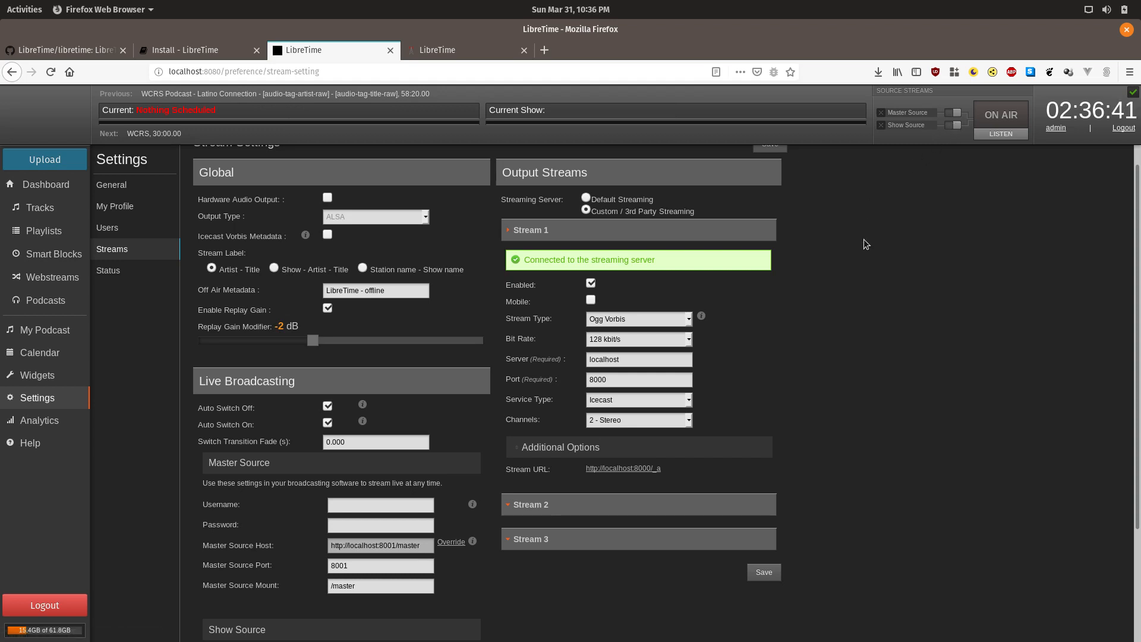
{"action": "scroll", "coordinate": [864, 239], "scroll_direction": "down", "scroll_amount": 1}
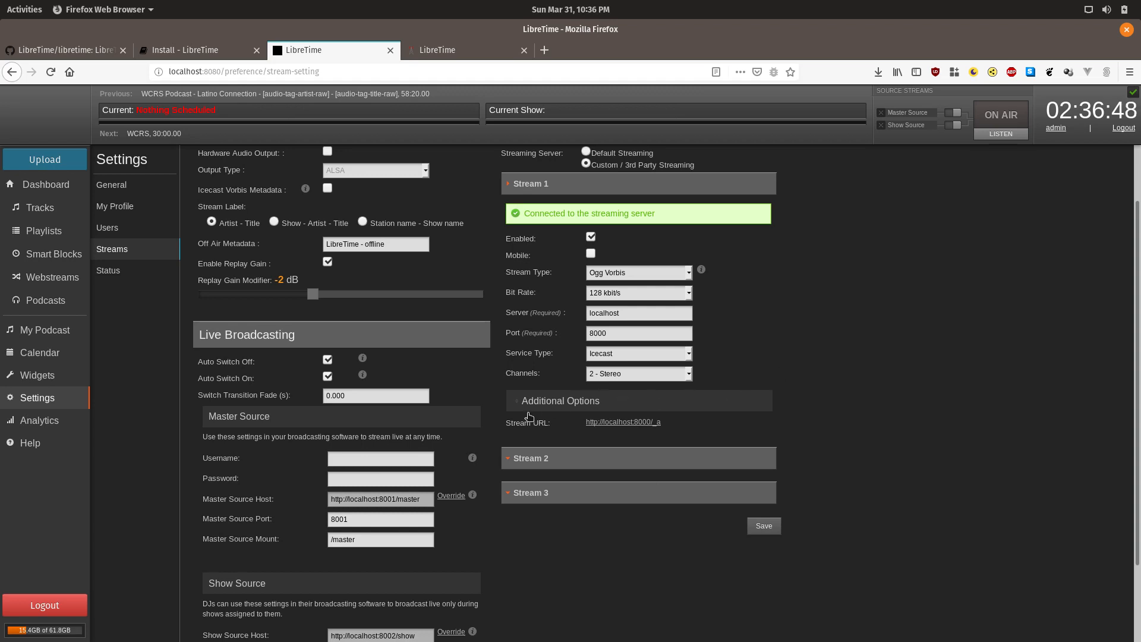
{"action": "scroll", "coordinate": [427, 467], "scroll_direction": "down", "scroll_amount": 1}
{"action": "scroll", "coordinate": [428, 467], "scroll_direction": "down", "scroll_amount": 3}
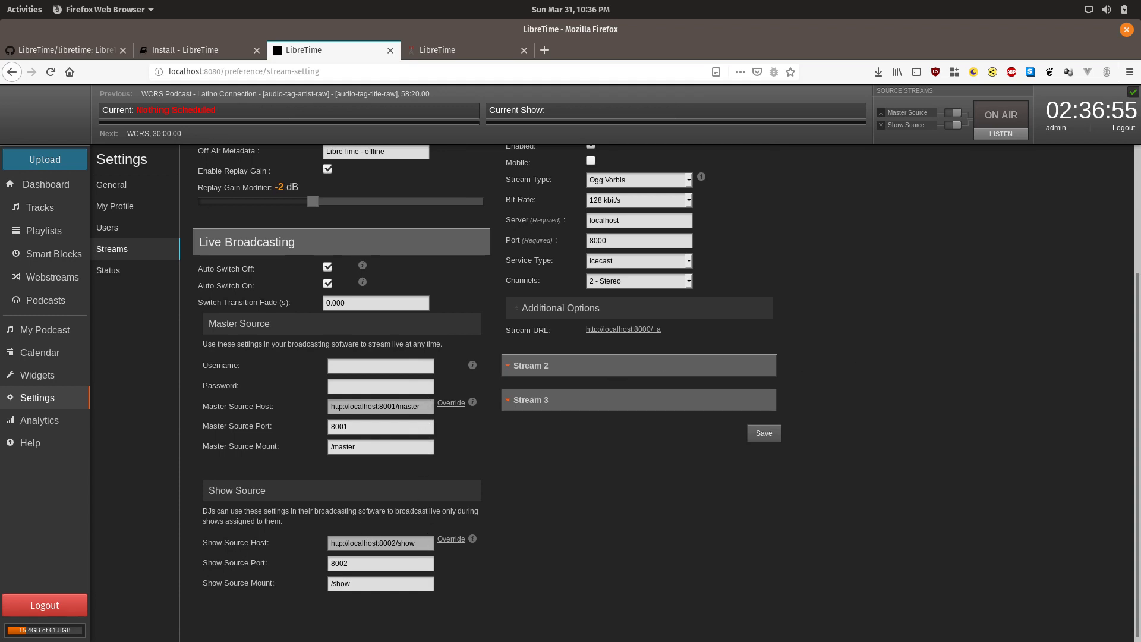
Step: Enter a username and password for the Master Source live broadcasting login
{"action": "left_click", "coordinate": [357, 364]}
{"action": "type", "text": "superawesome"}
{"action": "key", "text": "Tab"}
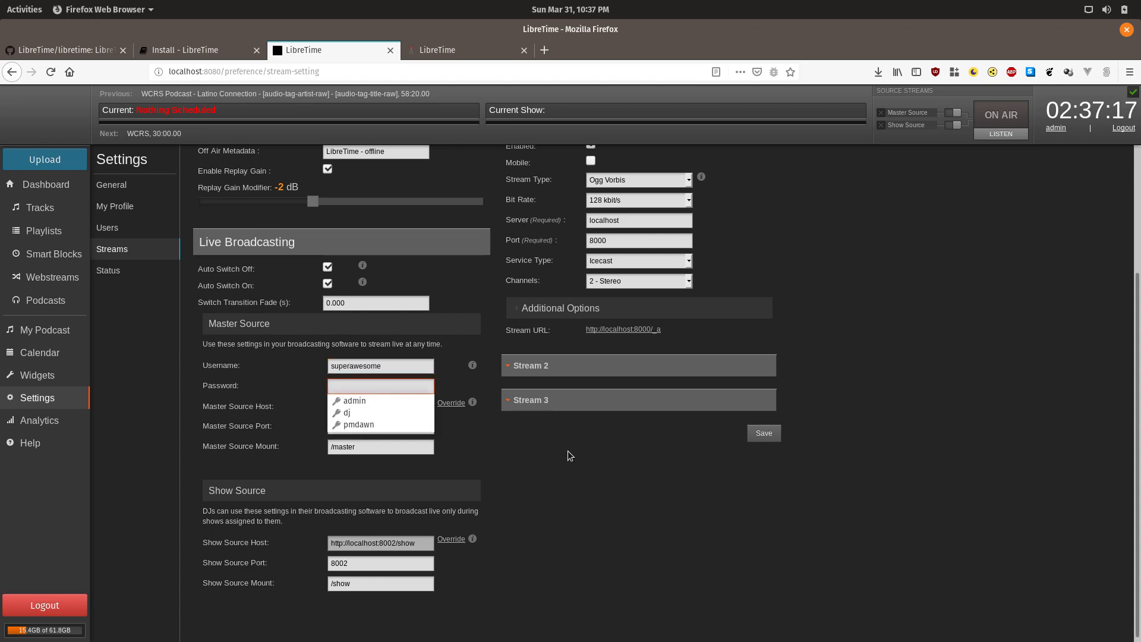
{"action": "type", "text": "abcdefgh"}
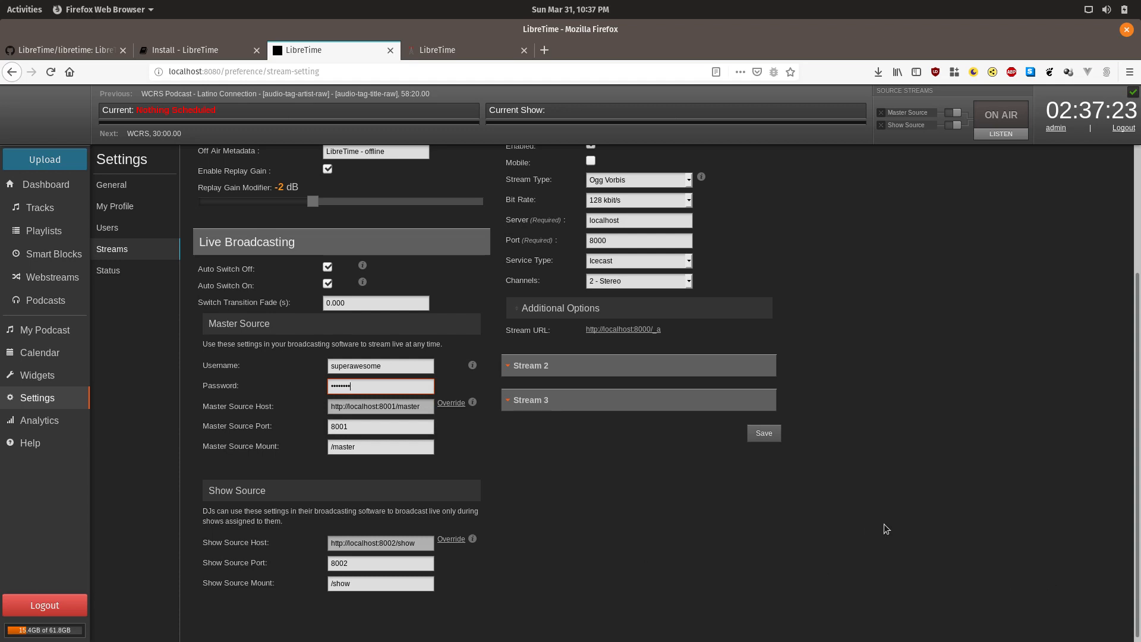
{"action": "scroll", "coordinate": [883, 523], "scroll_direction": "up", "scroll_amount": 2}
{"action": "scroll", "coordinate": [883, 523], "scroll_direction": "up", "scroll_amount": 2}
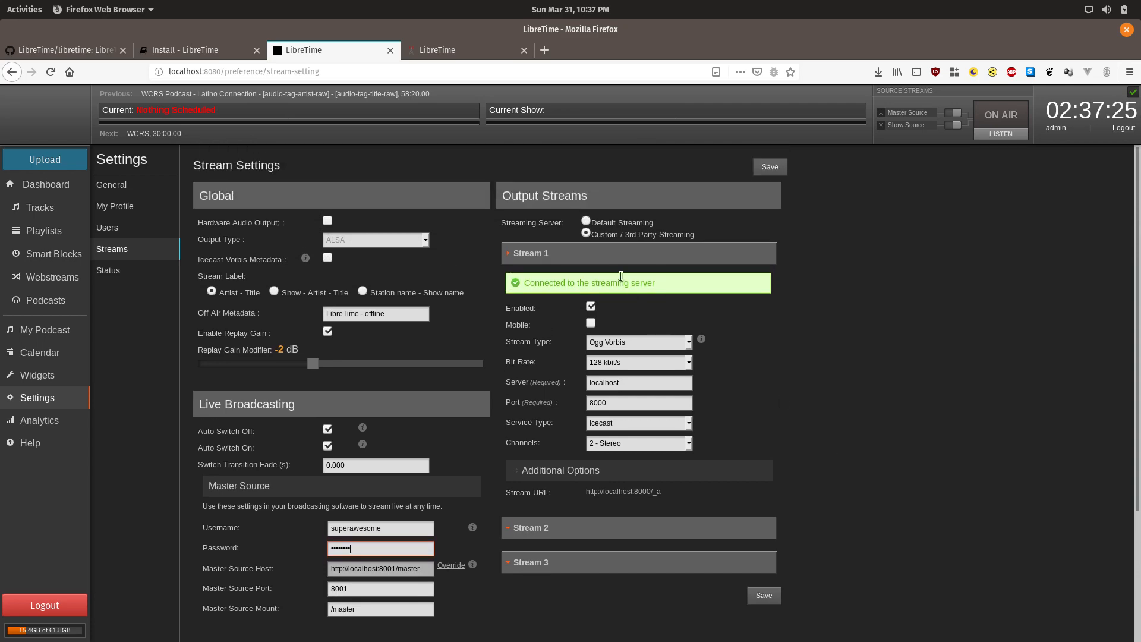
Step: Restart the stream via Default Streaming, then switch back to Custom / 3rd Party Streaming
{"action": "left_click", "coordinate": [585, 222]}
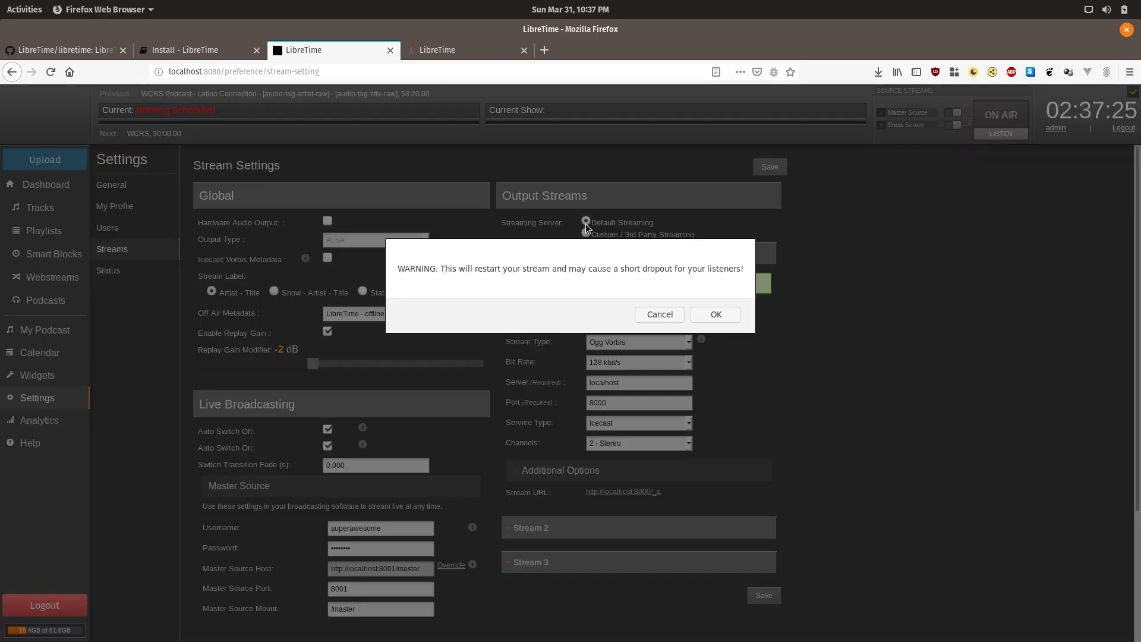
{"action": "left_click", "coordinate": [715, 313]}
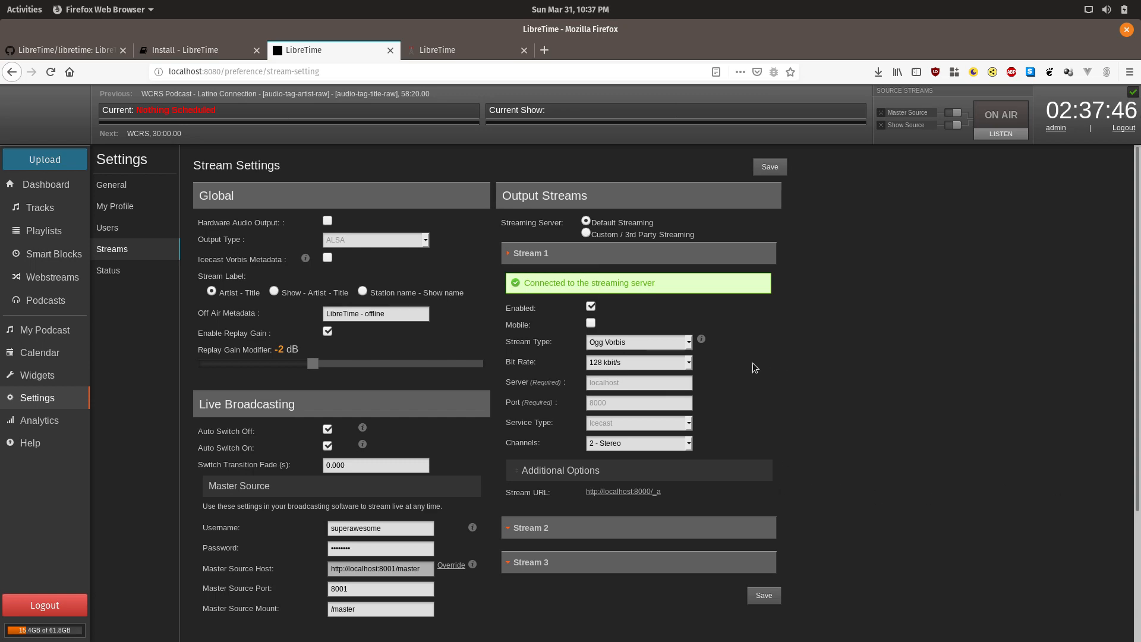
{"action": "left_click", "coordinate": [586, 233]}
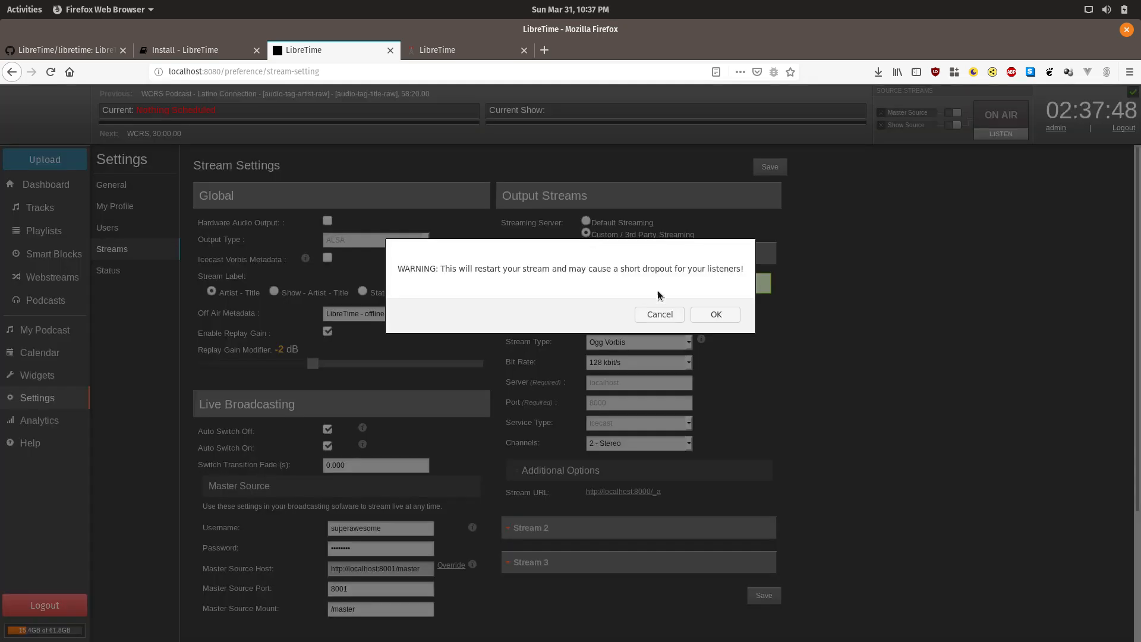
{"action": "left_click", "coordinate": [711, 311]}
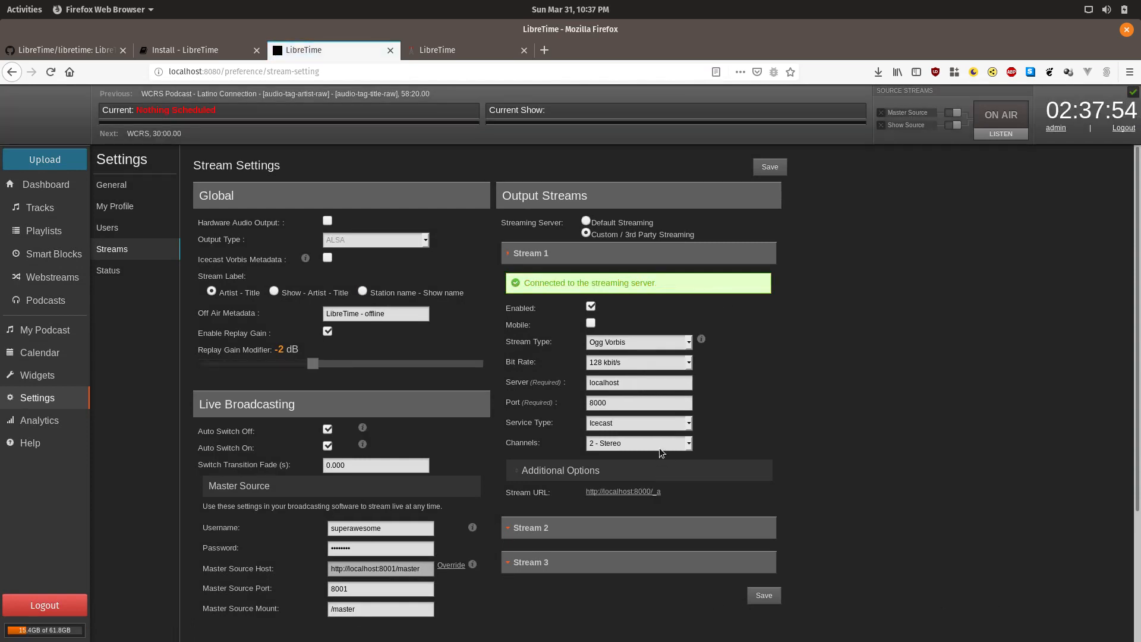
Step: Set Stream 1's bit rate to 320 kbit/s, keeping Ogg Vorbis and Icecast
{"action": "left_click", "coordinate": [654, 363]}
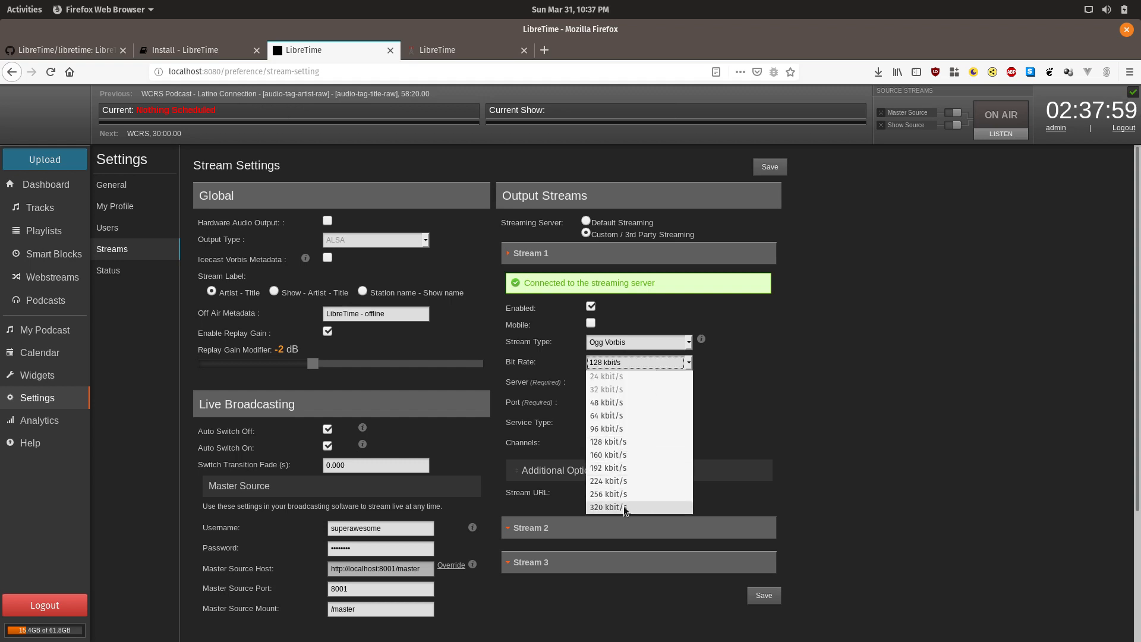
{"action": "left_click", "coordinate": [623, 506]}
{"action": "left_click", "coordinate": [667, 344]}
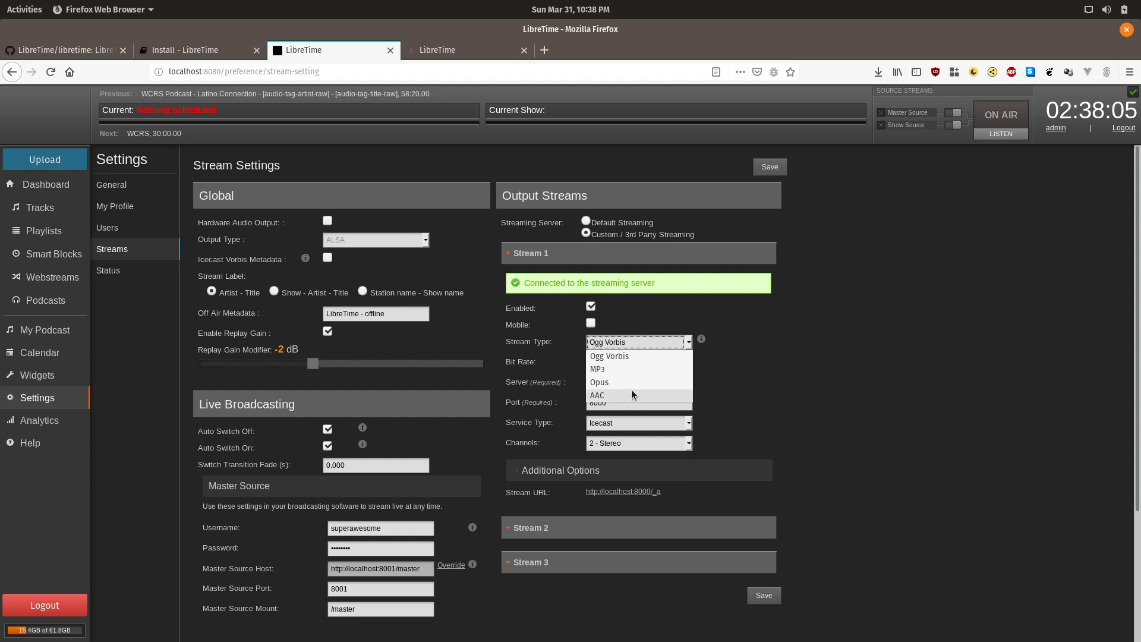
{"action": "left_click", "coordinate": [745, 353]}
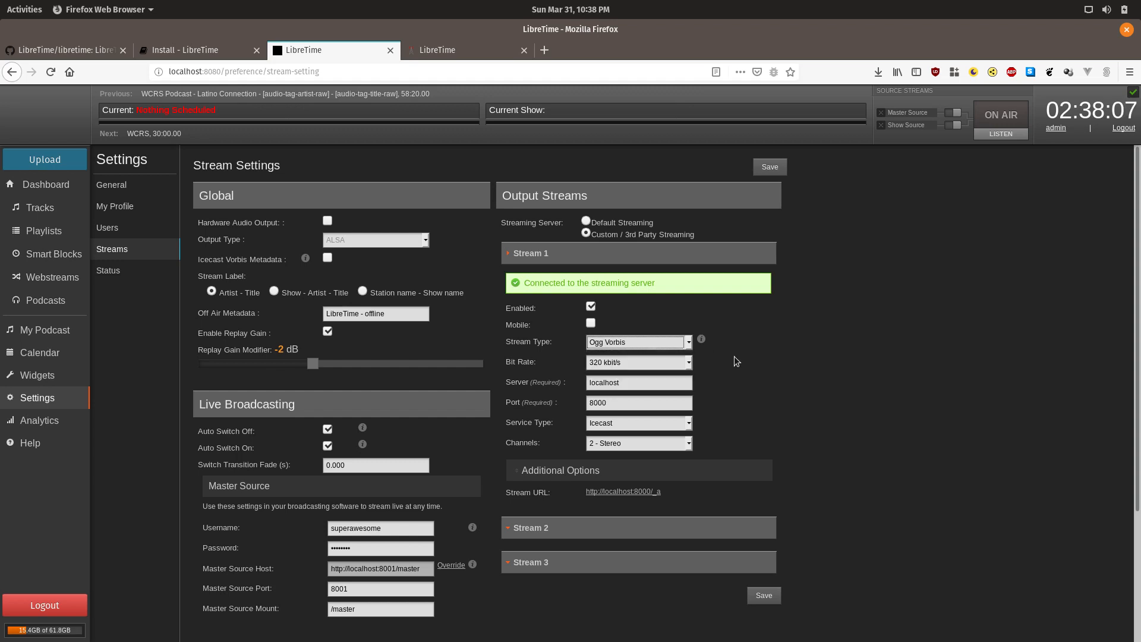
{"action": "left_click", "coordinate": [678, 344]}
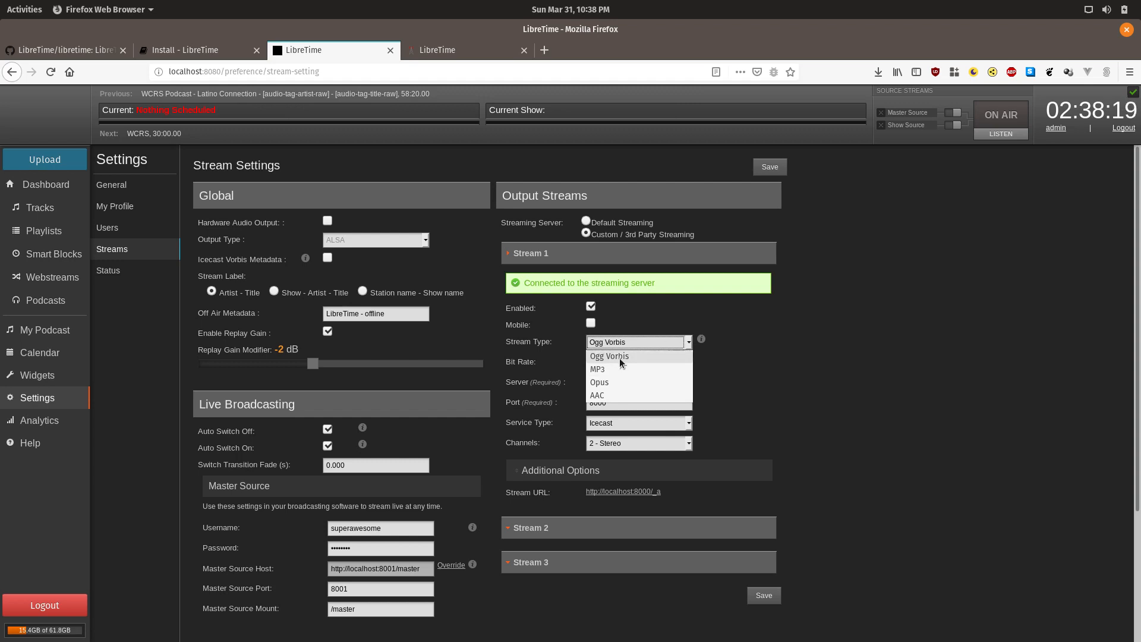
{"action": "left_click", "coordinate": [710, 355]}
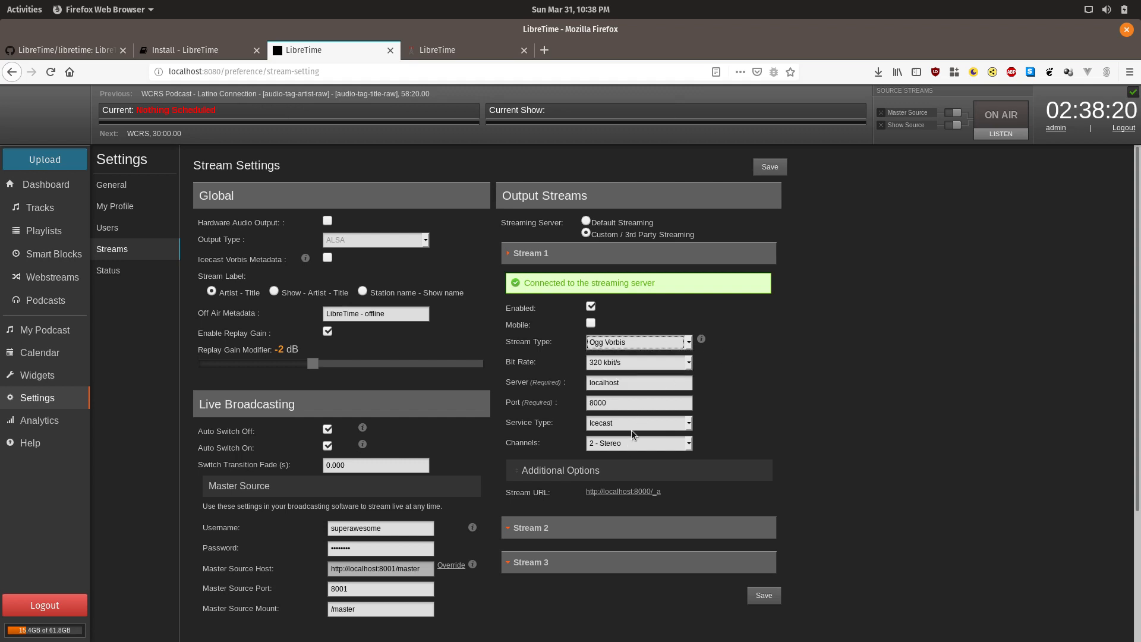
{"action": "left_click", "coordinate": [650, 426]}
{"action": "left_click", "coordinate": [650, 425]}
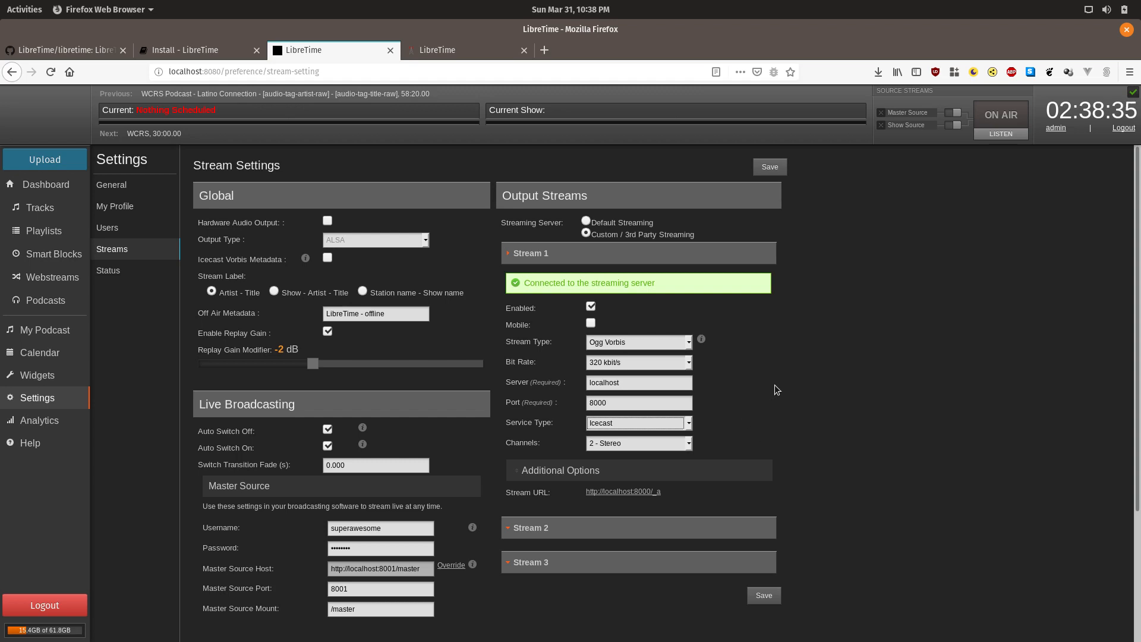
Step: Check Stream 1's server value localhost and expand its Additional Options to see mount point _a
{"action": "scroll", "coordinate": [783, 388], "scroll_direction": "down", "scroll_amount": 3}
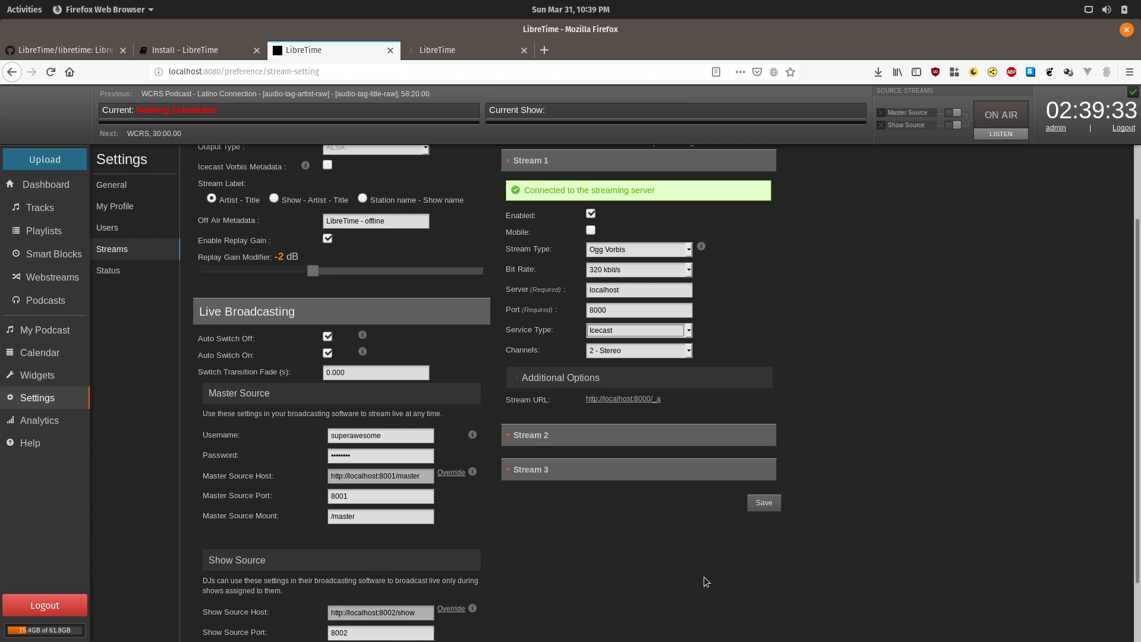
{"action": "left_click", "coordinate": [627, 293]}
{"action": "double_click", "coordinate": [644, 289]}
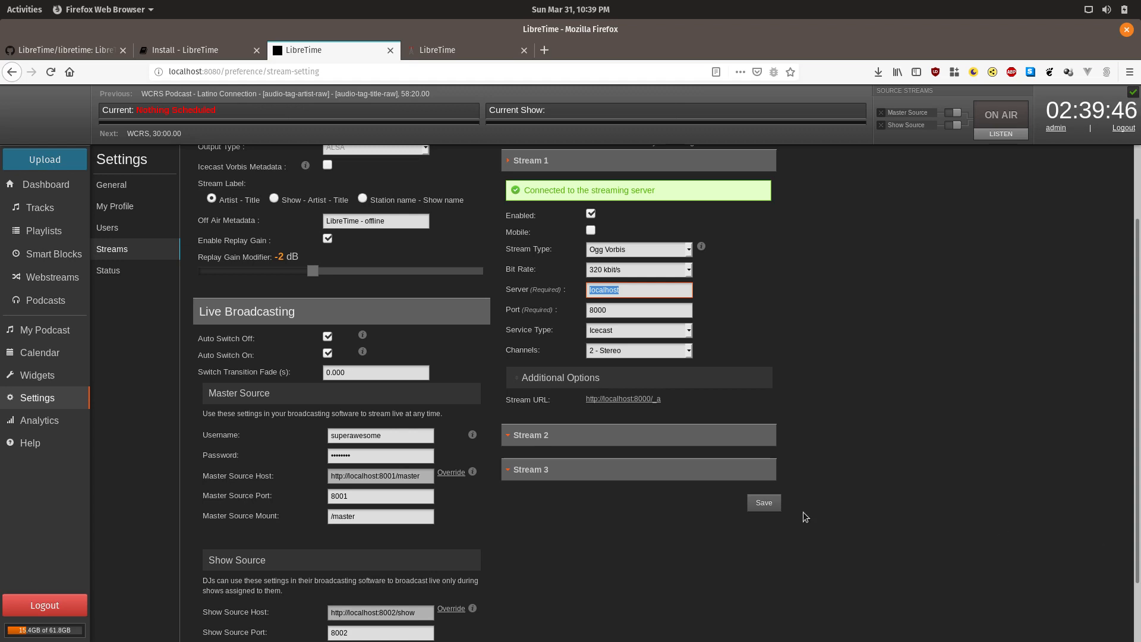
{"action": "left_click", "coordinate": [581, 379]}
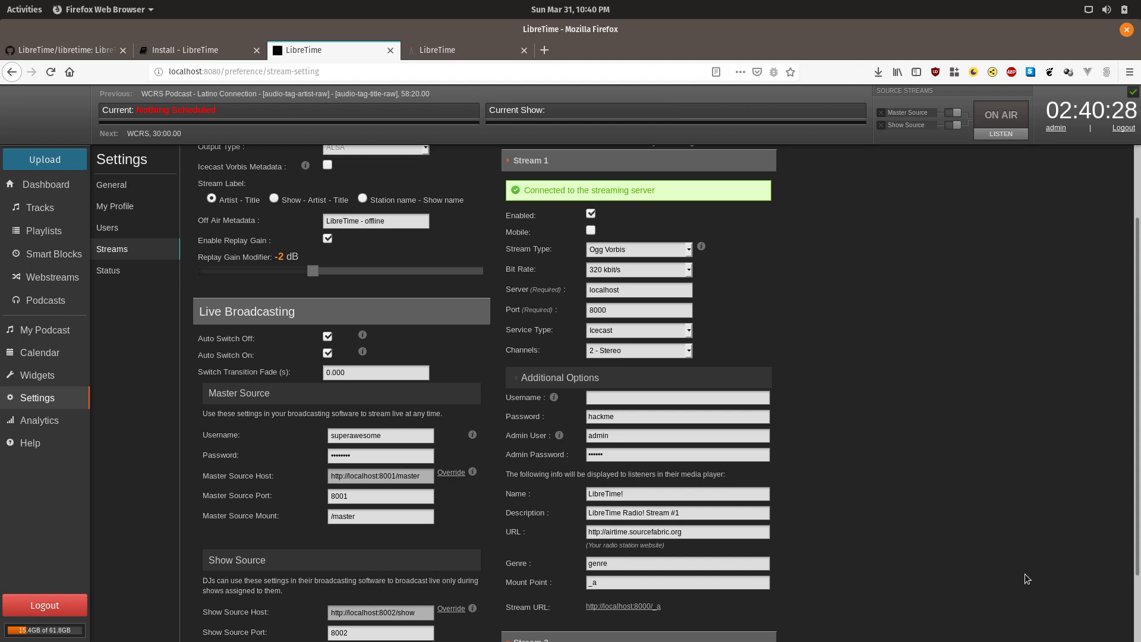
Step: Begin switching from the browser to the vagrant terminal window with Alt+Tab
{"action": "key", "text": "alt+Tab"}
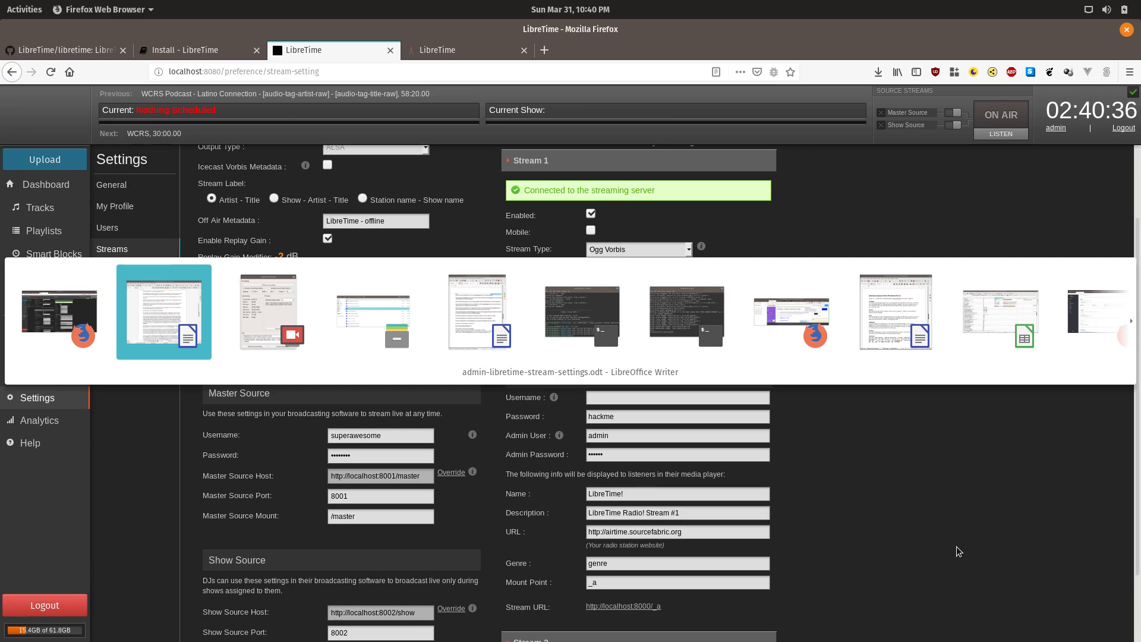
Step: Exit the current VM session and reconnect with 'vagrant ssh ubuntu-bionic'
{"action": "key", "text": "alt+Tab"}
{"action": "key", "text": "alt+Tab"}
{"action": "key", "text": "alt+Tab"}
{"action": "key", "text": "alt+Tab"}
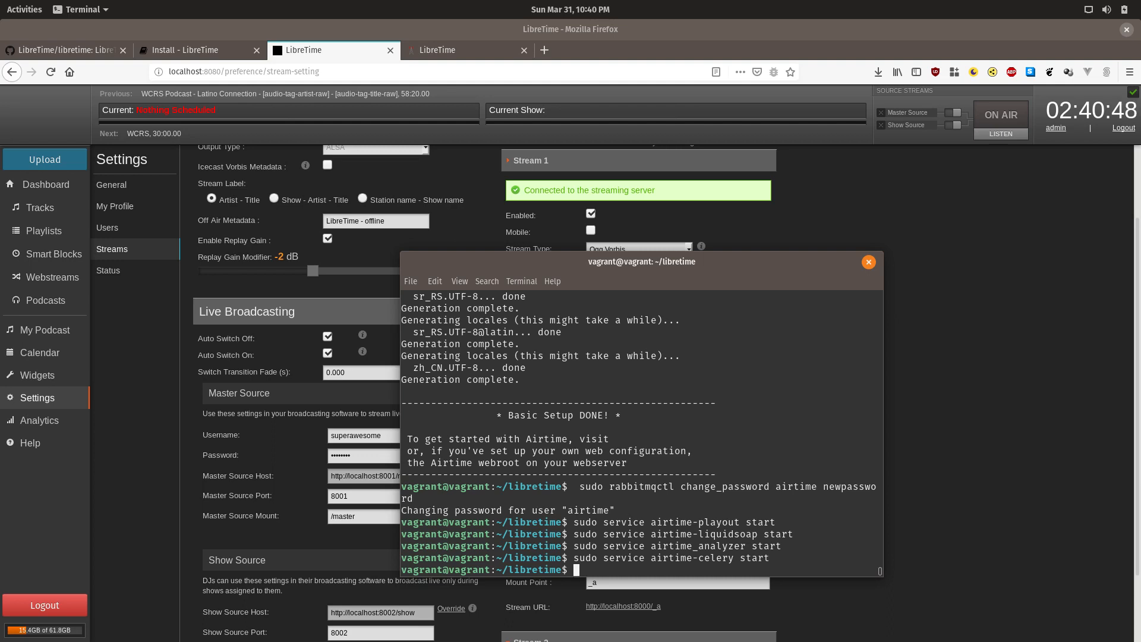
{"action": "type", "text": "exit"}
{"action": "key", "text": "Return"}
{"action": "key", "text": "Up"}
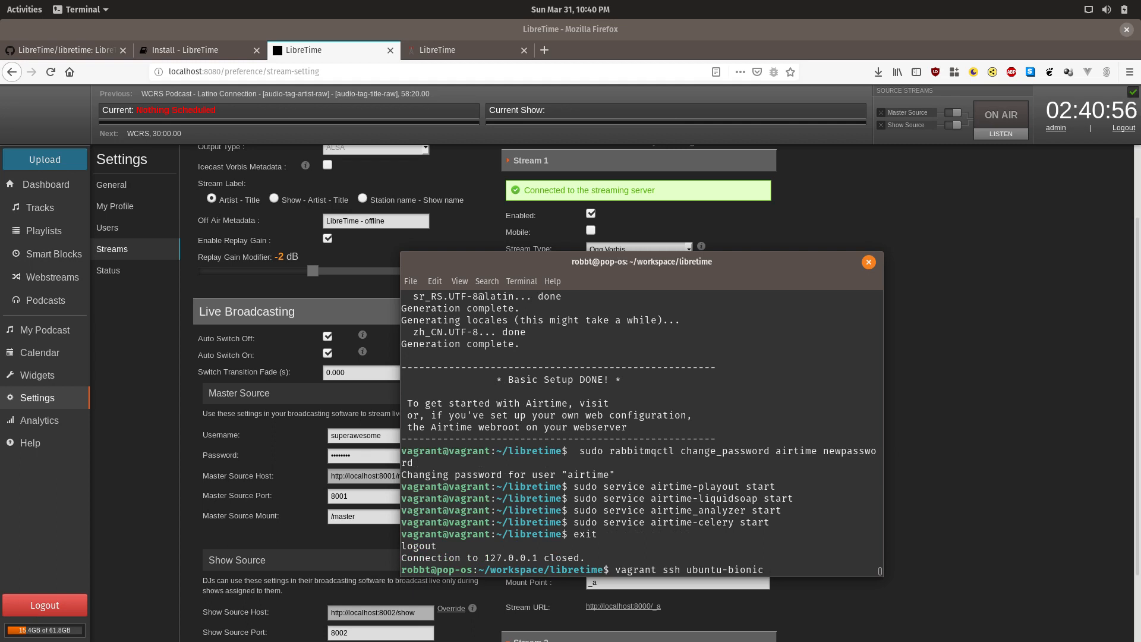
{"action": "key", "text": "Return"}
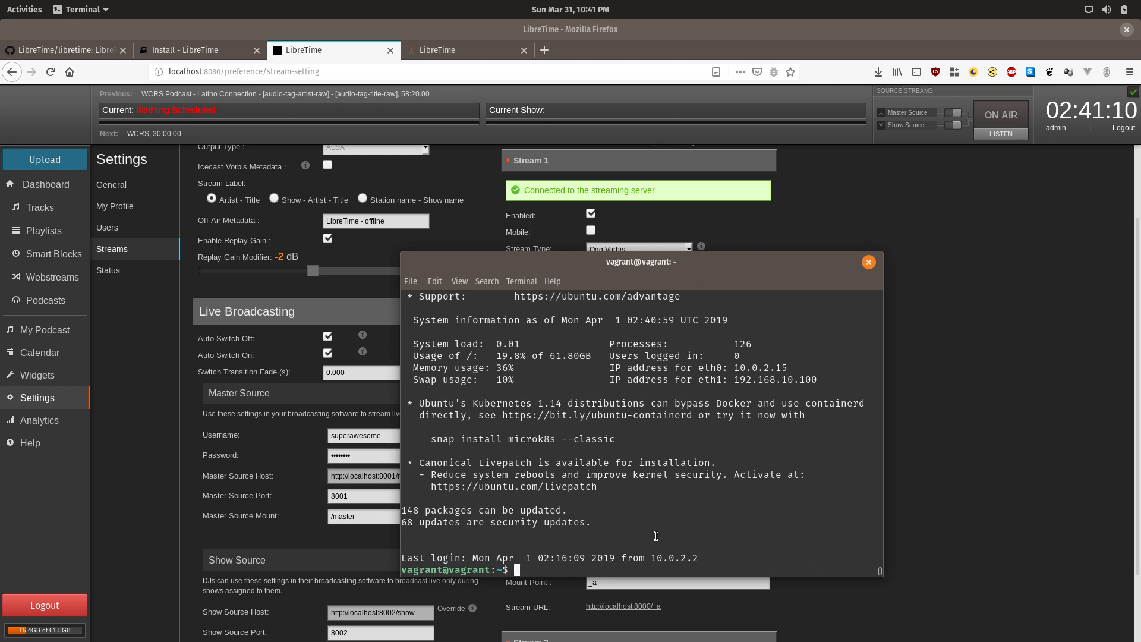
Step: Copy /etc/icecast2/icecast.xml to /etc/icecast2/icecast.bak with sudo cp as a backup
{"action": "type", "text": "sudo cp"}
{"action": "type", "text": " /ee"}
{"action": "type", "text": "c/icecast"}
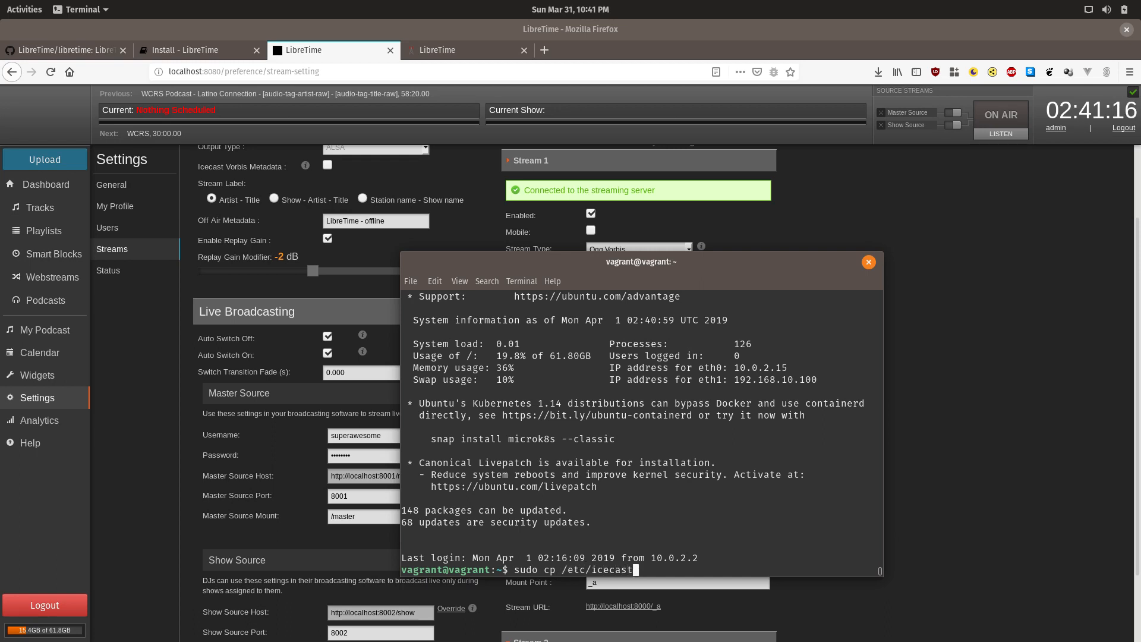
{"action": "type", "text": "2/ice"}
{"action": "key", "text": "Tab"}
{"action": "type", "text": "/etc/ic"}
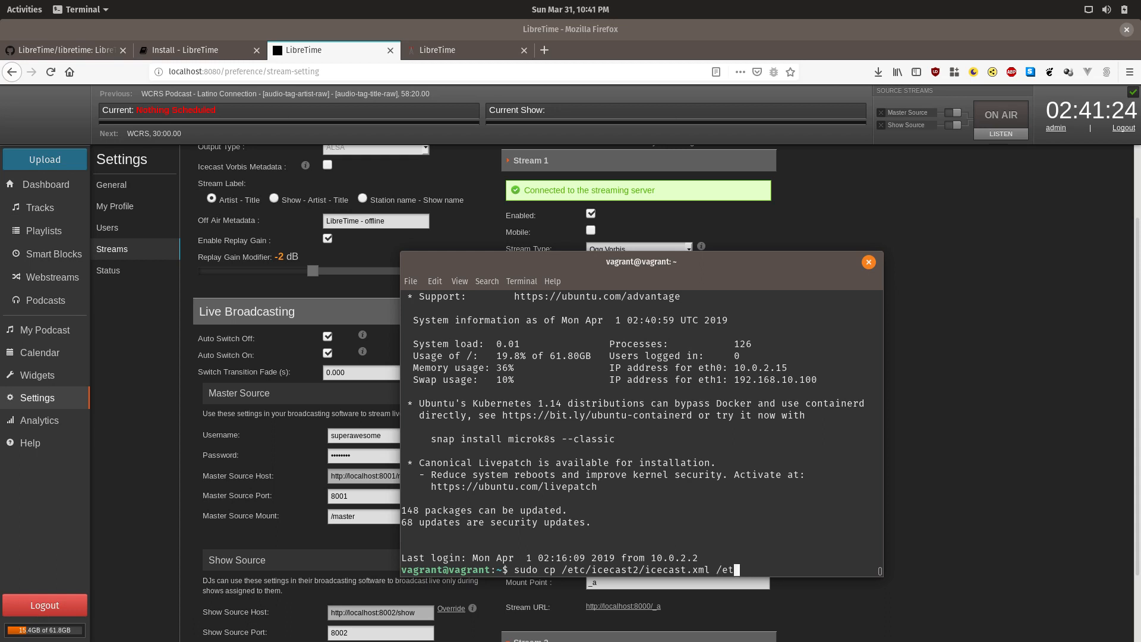
{"action": "key", "text": "Tab"}
{"action": "key", "text": "Tab"}
{"action": "key", "text": "Tab"}
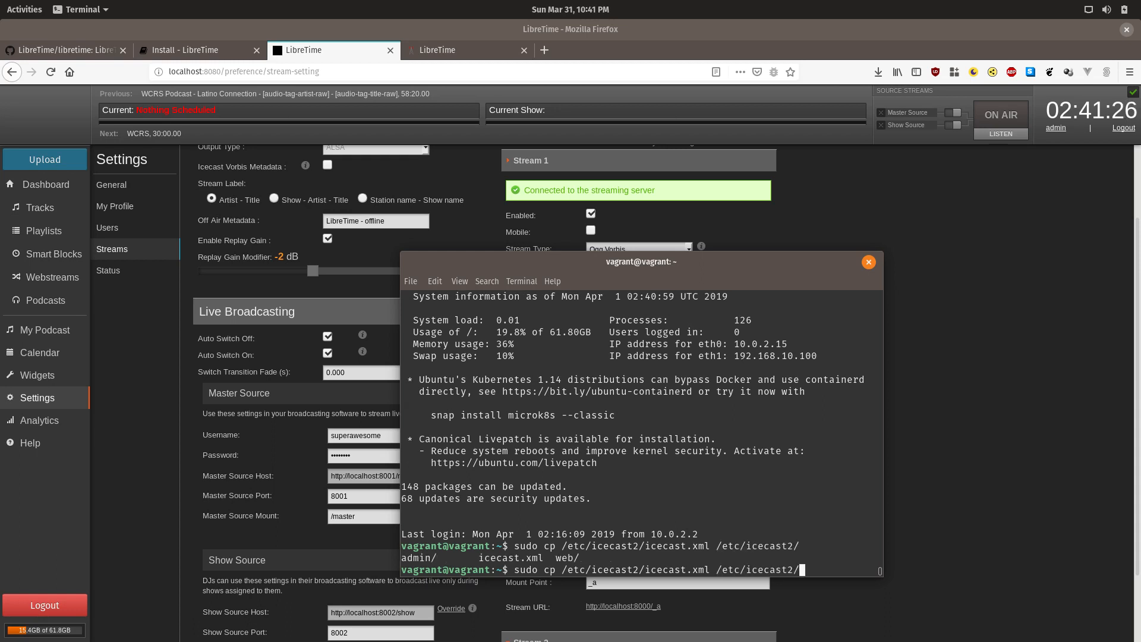
{"action": "type", "text": "icecast.xm"}
{"action": "key", "text": "BackSpace"}
{"action": "key", "text": "BackSpace"}
{"action": "type", "text": "bak"}
{"action": "key", "text": "Return"}
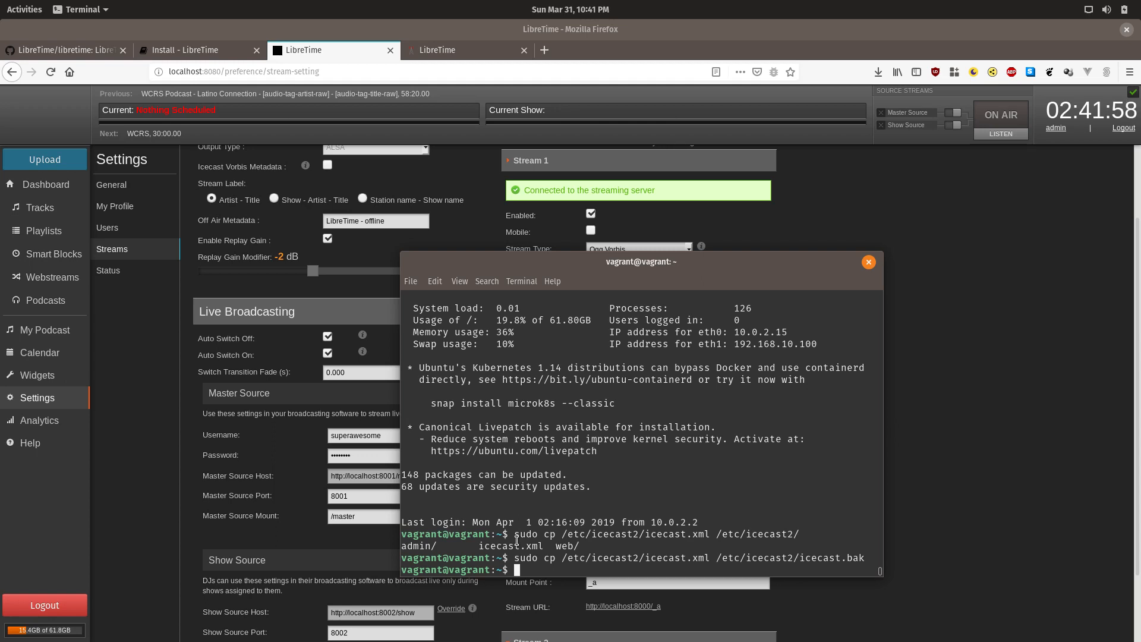
Step: Enter the command 'sudo nano /etc/icecast2/icecast.xml' using Tab completion
{"action": "type", "text": "sudo"}
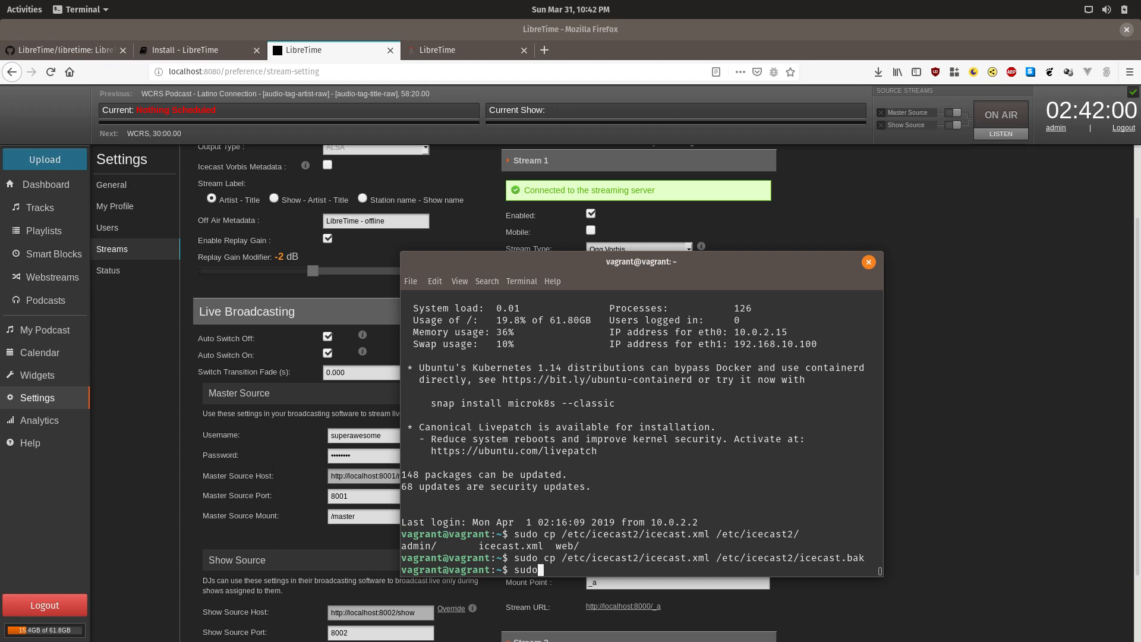
{"action": "type", "text": " nano /etc/ic"}
{"action": "key", "text": "Tab"}
{"action": "type", "text": "ic"}
{"action": "key", "text": "Tab"}
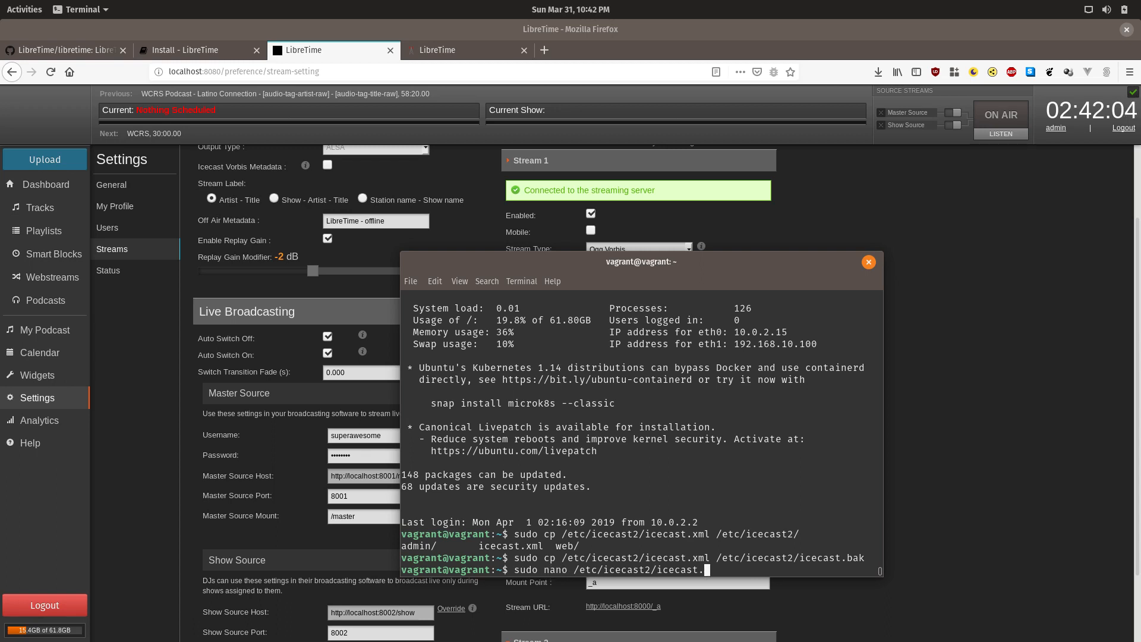
{"action": "type", "text": "x"}
{"action": "key", "text": "Tab"}
{"action": "key", "text": "Return"}
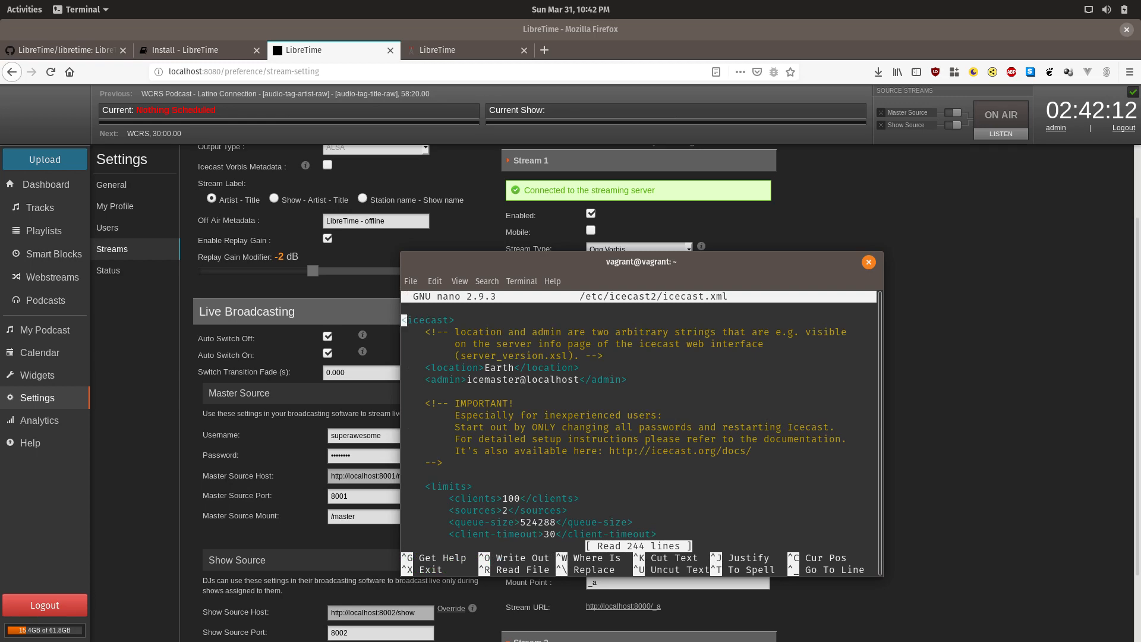
{"action": "key", "text": "Down"}
{"action": "key", "text": "Down"}
{"action": "key", "text": "Down"}
{"action": "key", "text": "Down"}
{"action": "key", "text": "Down"}
{"action": "key", "text": "Down"}
{"action": "key", "text": "Down"}
{"action": "key", "text": "Down"}
{"action": "key", "text": "Down"}
{"action": "key", "text": "Down"}
{"action": "key", "text": "Down"}
{"action": "key", "text": "Down"}
{"action": "key", "text": "Down"}
{"action": "key", "text": "Down"}
{"action": "key", "text": "Down"}
{"action": "key", "text": "Down"}
{"action": "key", "text": "Down"}
{"action": "key", "text": "Down"}
{"action": "key", "text": "Down"}
{"action": "key", "text": "Down"}
{"action": "key", "text": "Down"}
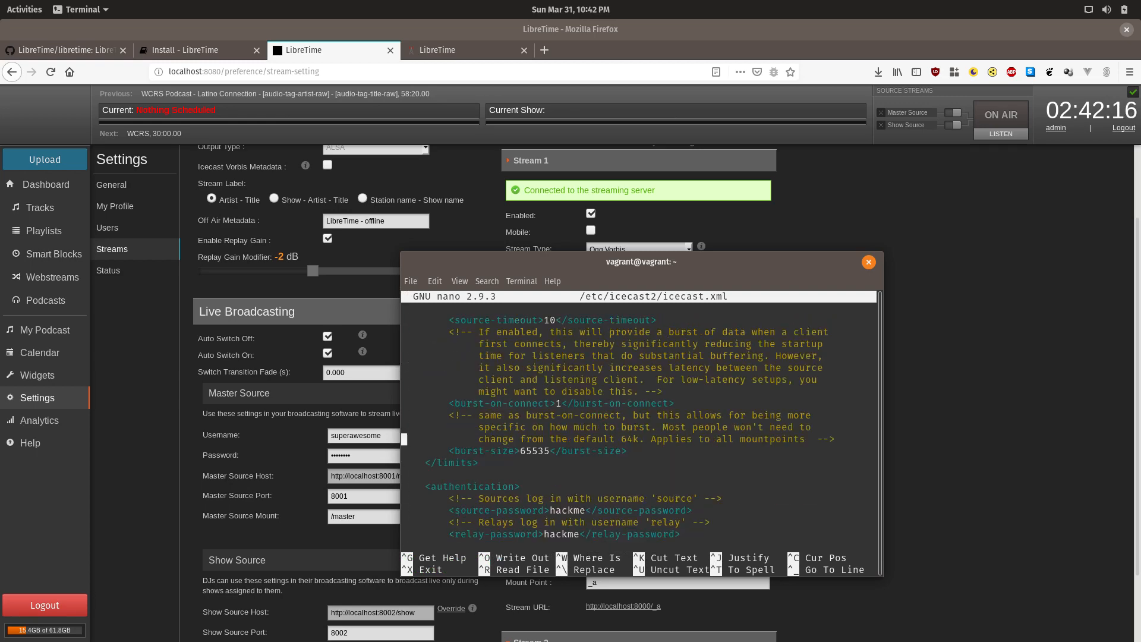
{"action": "key", "text": "Down"}
{"action": "key", "text": "Down"}
{"action": "key", "text": "Down"}
{"action": "key", "text": "Down"}
{"action": "key", "text": "Down"}
{"action": "key", "text": "Down"}
{"action": "key", "text": "Down"}
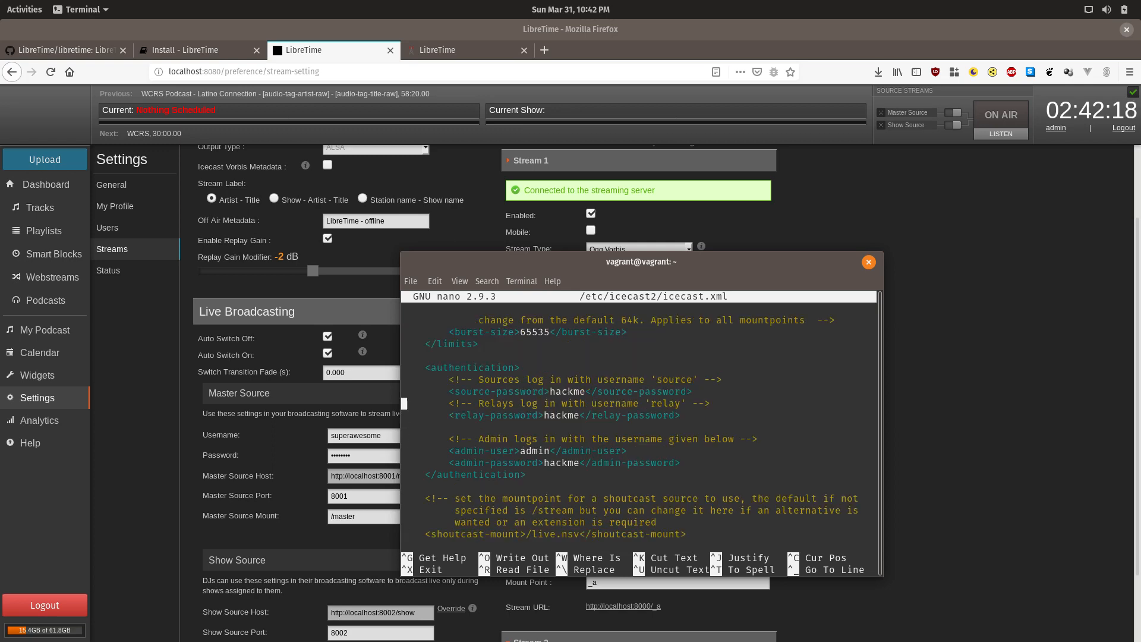
{"action": "key", "text": "Up"}
{"action": "key", "text": "Down"}
{"action": "key", "text": "Down"}
{"action": "key", "text": "Down"}
{"action": "key", "text": "Down"}
{"action": "key", "text": "Down"}
{"action": "key", "text": "Down"}
{"action": "key", "text": "Up"}
{"action": "key", "text": "Up"}
{"action": "key", "text": "Up"}
{"action": "key", "text": "Up"}
{"action": "key", "text": "Up"}
{"action": "key", "text": "Up"}
{"action": "key", "text": "Down"}
{"action": "key", "text": "Right"}
{"action": "key", "text": "Right"}
{"action": "key", "text": "Right"}
{"action": "key", "text": "Right"}
{"action": "key", "text": "Right"}
{"action": "key", "text": "Right"}
{"action": "key", "text": "Right"}
{"action": "key", "text": "Right"}
{"action": "key", "text": "Right"}
{"action": "key", "text": "Right"}
{"action": "key", "text": "Right"}
{"action": "key", "text": "Right"}
{"action": "key", "text": "Right"}
{"action": "key", "text": "Right"}
{"action": "key", "text": "Right"}
{"action": "key", "text": "Right"}
{"action": "key", "text": "Right"}
{"action": "key", "text": "Right"}
{"action": "key", "text": "Right"}
{"action": "key", "text": "Right"}
{"action": "key", "text": "Right"}
{"action": "key", "text": "Right"}
{"action": "key", "text": "BackSpace"}
{"action": "key", "text": "BackSpace"}
{"action": "key", "text": "BackSpace"}
{"action": "key", "text": "BackSpace"}
{"action": "key", "text": "BackSpace"}
{"action": "key", "text": "BackSpace"}
{"action": "type", "text": "mynrepass"}
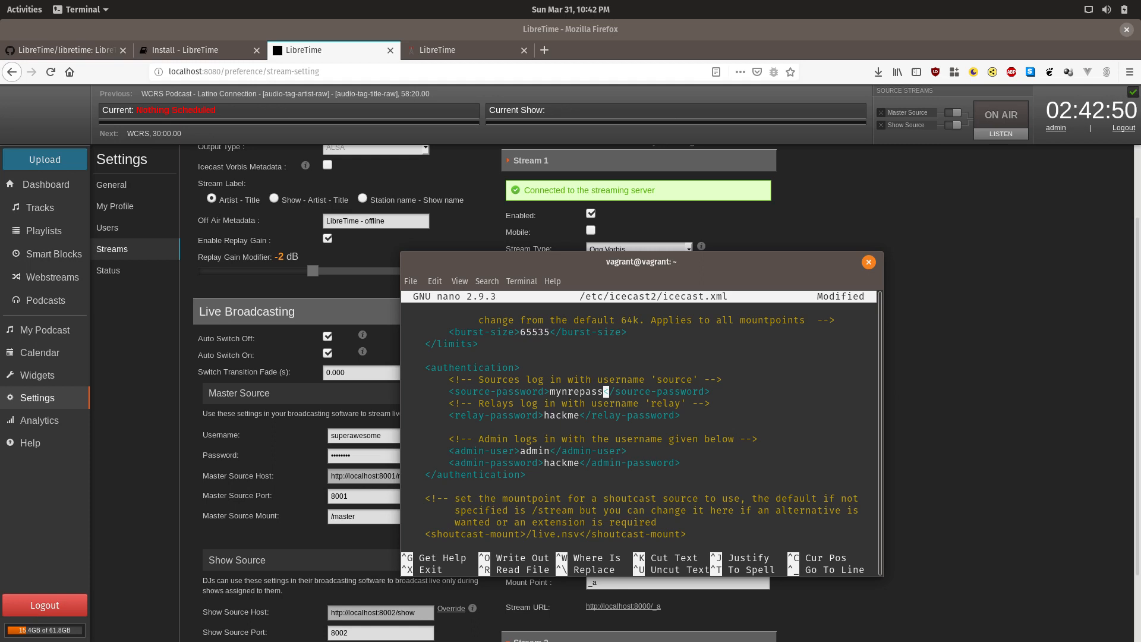
{"action": "key", "text": "BackSpace"}
{"action": "key", "text": "BackSpace"}
{"action": "key", "text": "BackSpace"}
{"action": "key", "text": "BackSpace"}
{"action": "key", "text": "BackSpace"}
{"action": "key", "text": "BackSpace"}
{"action": "key", "text": "BackSpace"}
{"action": "key", "text": "BackSpace"}
{"action": "key", "text": "BackSpace"}
{"action": "type", "text": "hackme"}
Step: Search for 'hackme' to locate the source, relay and admin password values
{"action": "key", "text": "ctrl+w"}
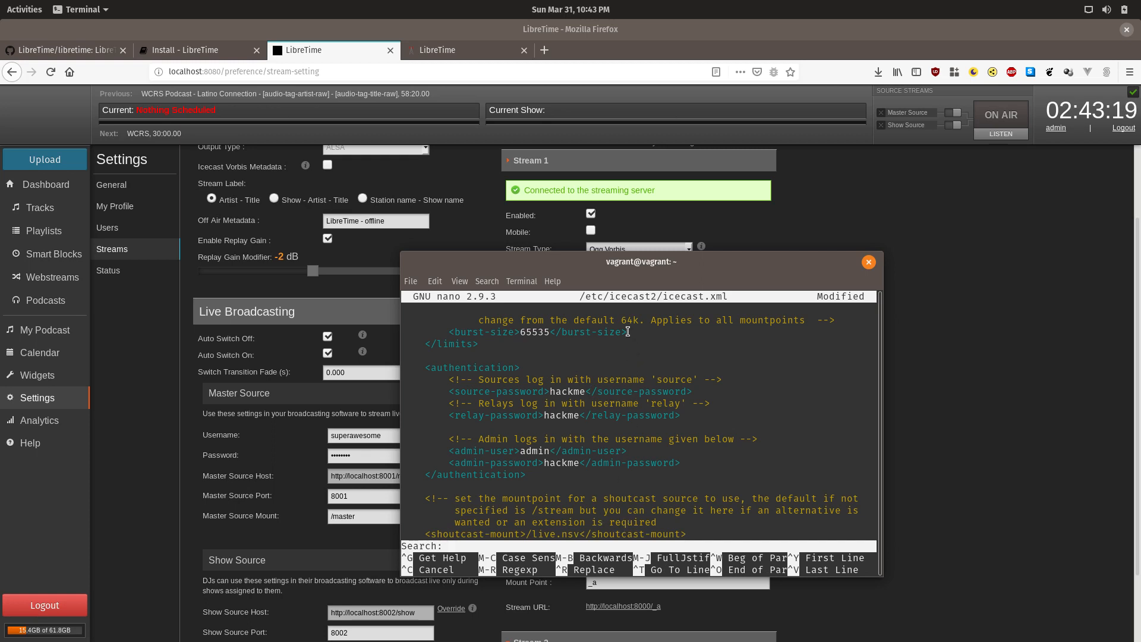
{"action": "left_click_drag", "start_coordinate": [606, 263], "coordinate": [590, 167]}
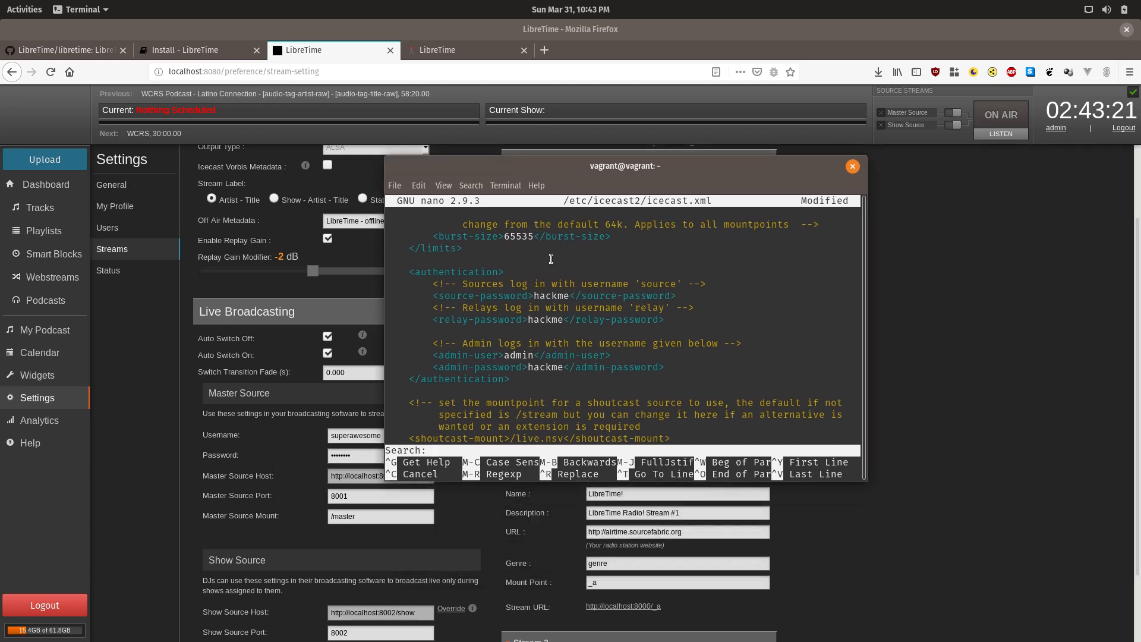
{"action": "type", "text": "hackme]:"}
{"action": "key", "text": "Return"}
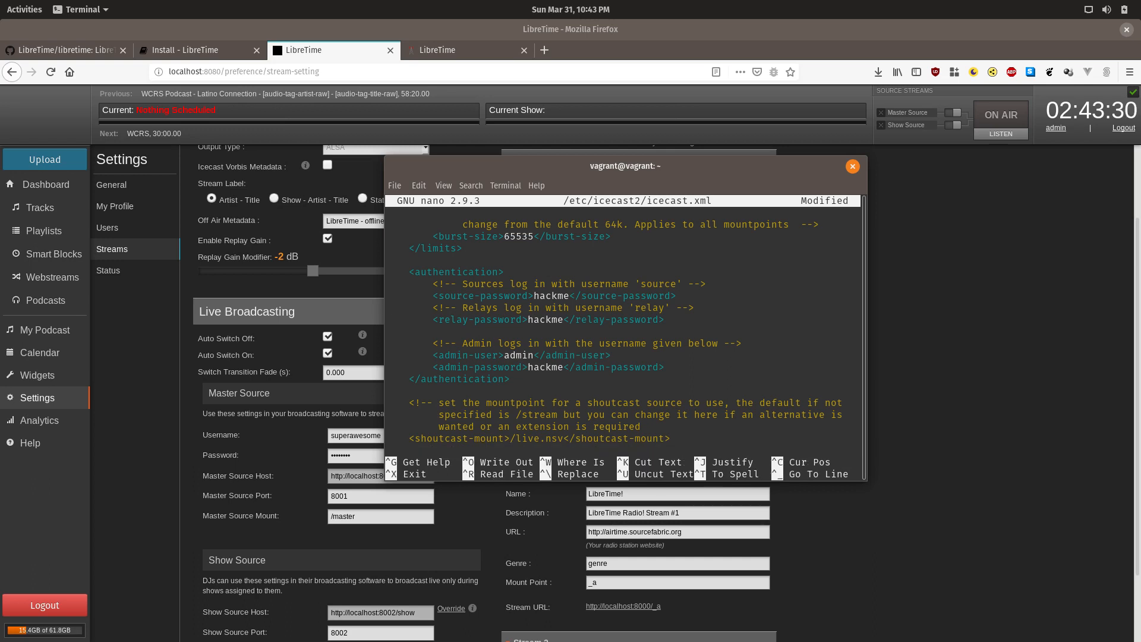
{"action": "key", "text": "ctrl+w"}
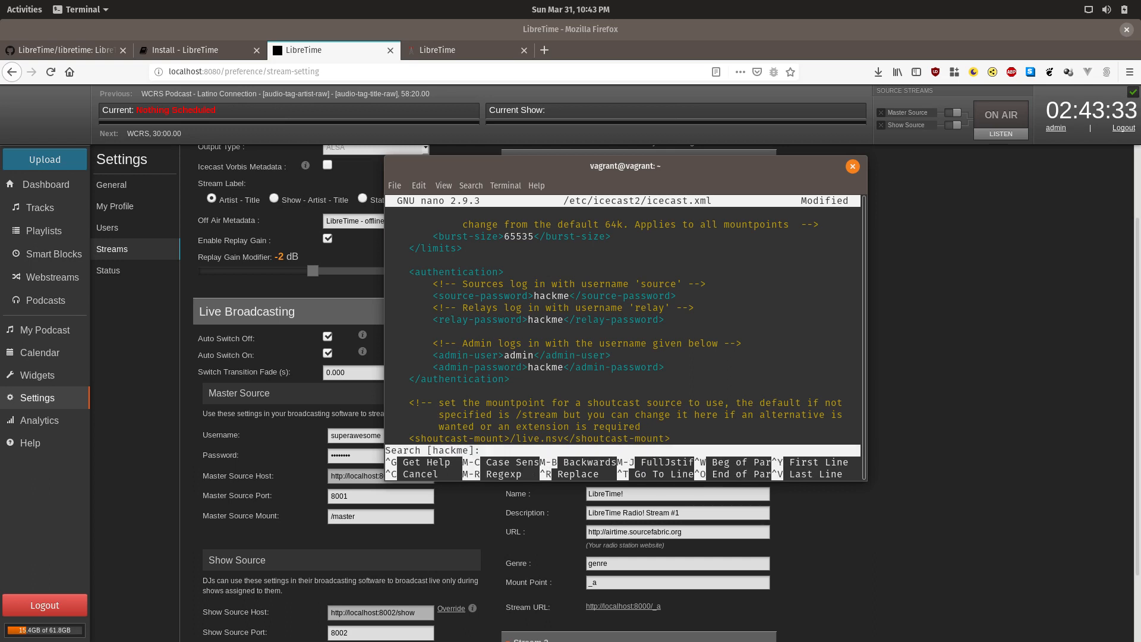
{"action": "type", "text": "hac"}
{"action": "key", "text": "Return"}
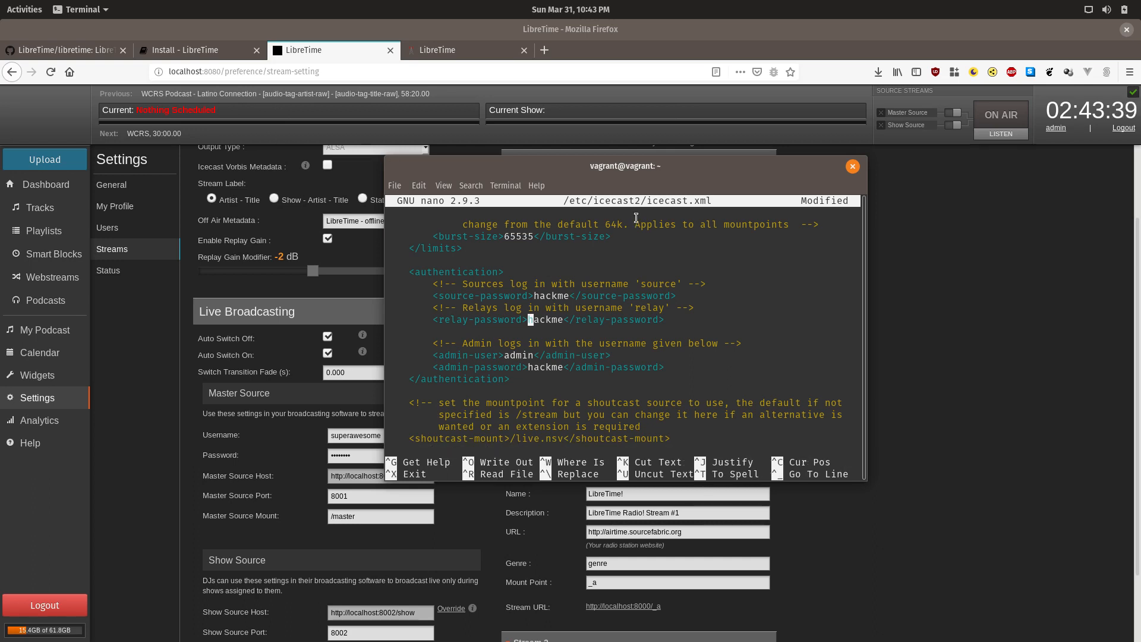
{"action": "key", "text": "ctrl+w"}
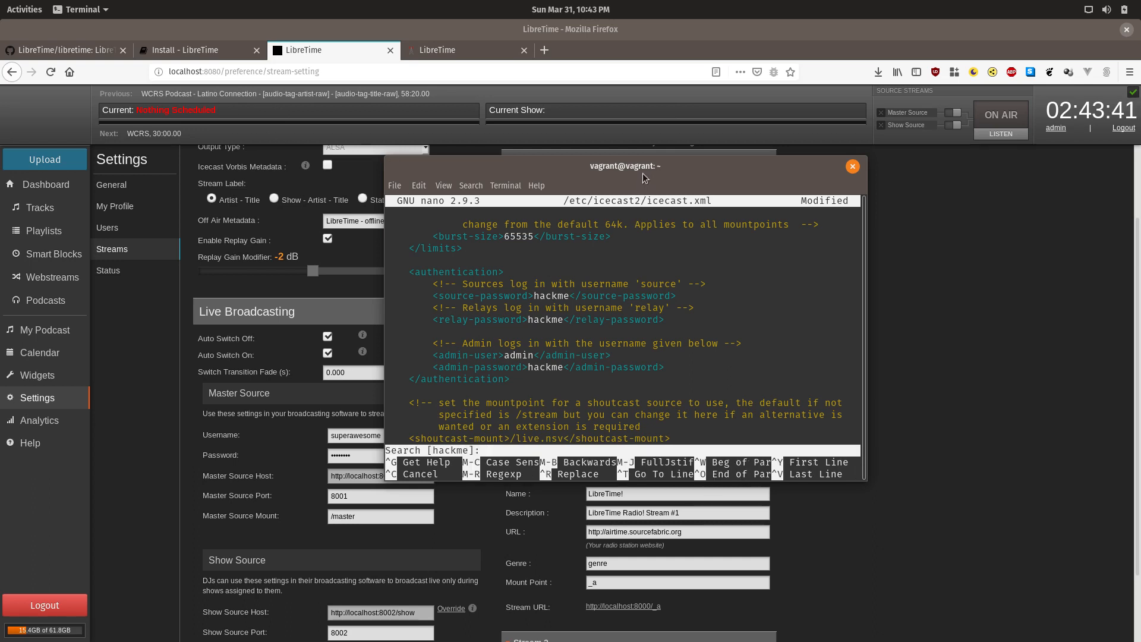
{"action": "key", "text": "Return"}
{"action": "key", "text": "Right"}
{"action": "key", "text": "Right"}
{"action": "key", "text": "Right"}
{"action": "key", "text": "Right"}
{"action": "key", "text": "Right"}
{"action": "key", "text": "Right"}
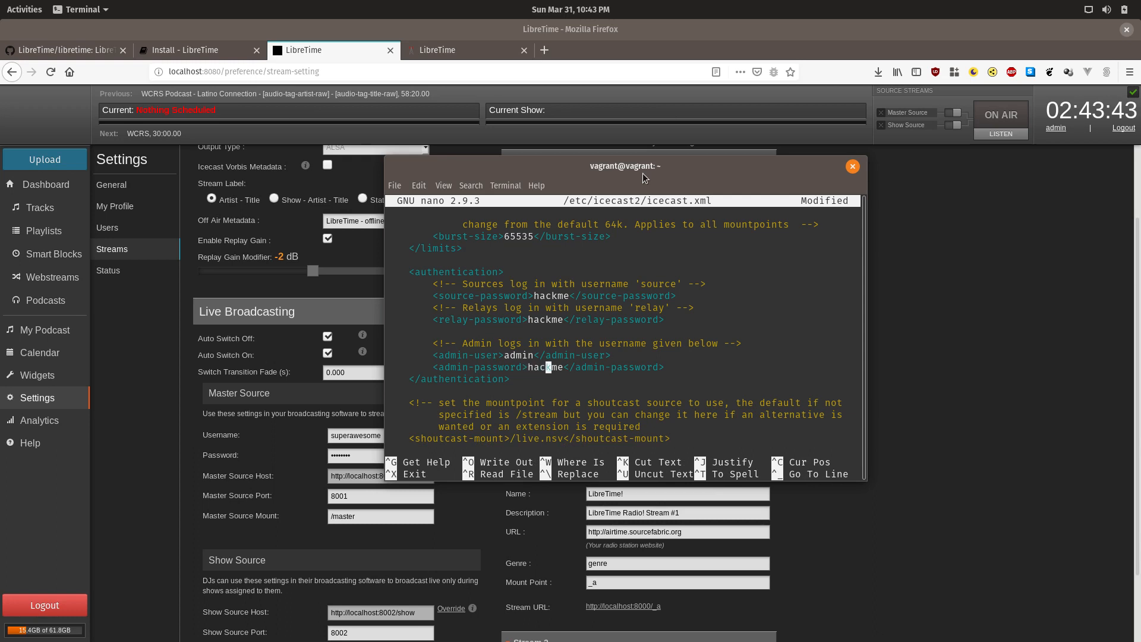
{"action": "key", "text": "Up"}
{"action": "key", "text": "Up"}
{"action": "key", "text": "Up"}
{"action": "key", "text": "Up"}
{"action": "key", "text": "Up"}
{"action": "key", "text": "Up"}
{"action": "key", "text": "Up"}
{"action": "key", "text": "Down"}
{"action": "key", "text": "ctrl+w"}
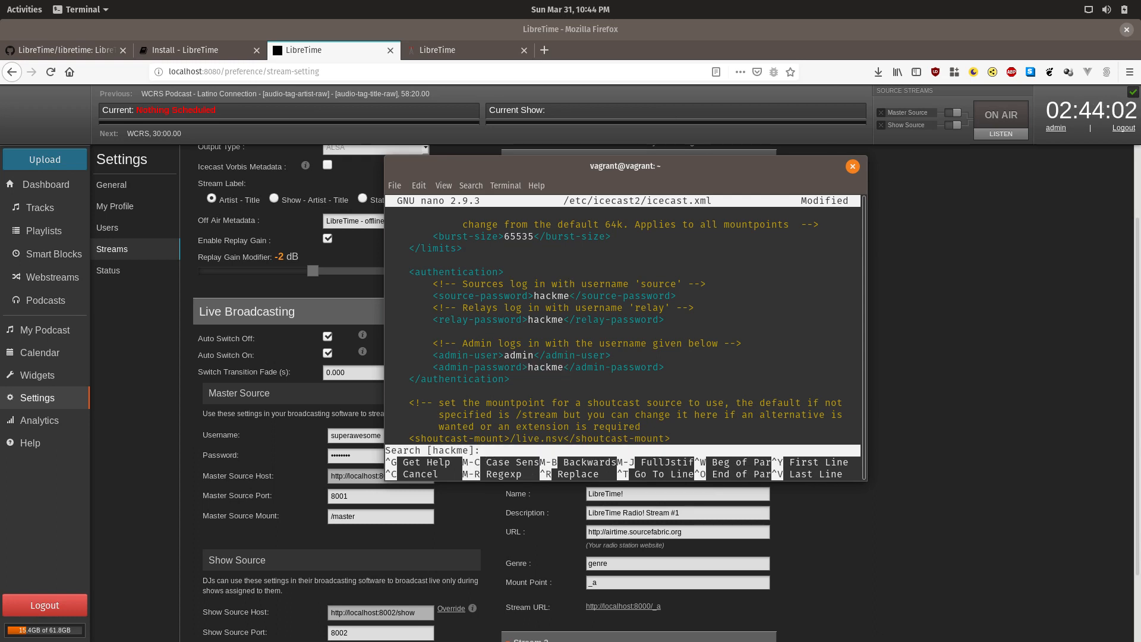